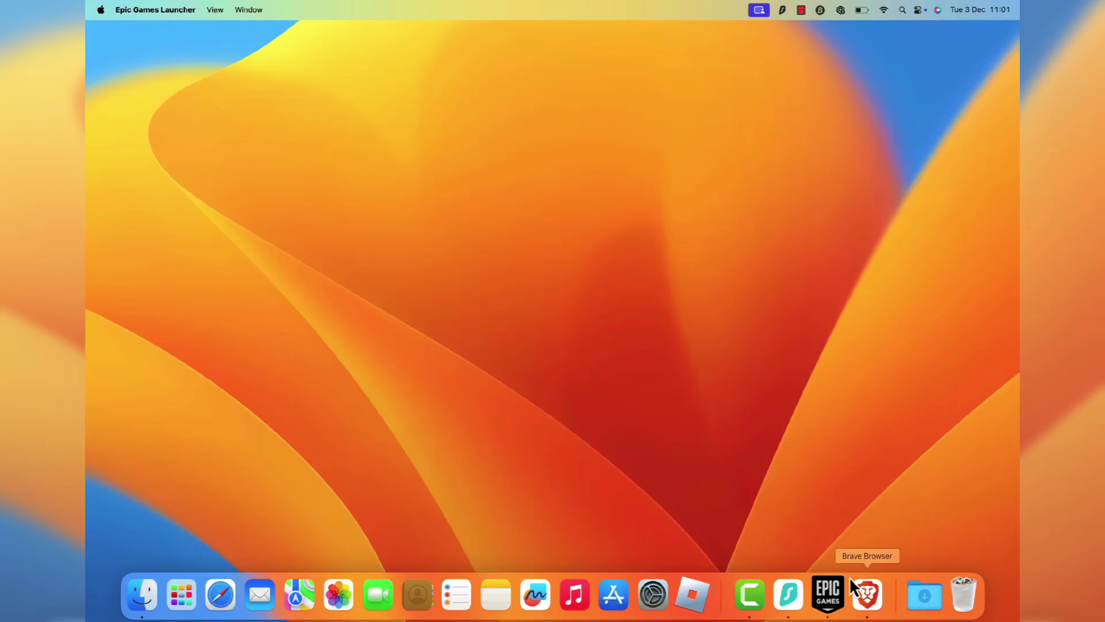
# - In Brave, search Google for 'GeForce' and open NVIDIA's GeForce NOW page
pyautogui.click(852, 581)
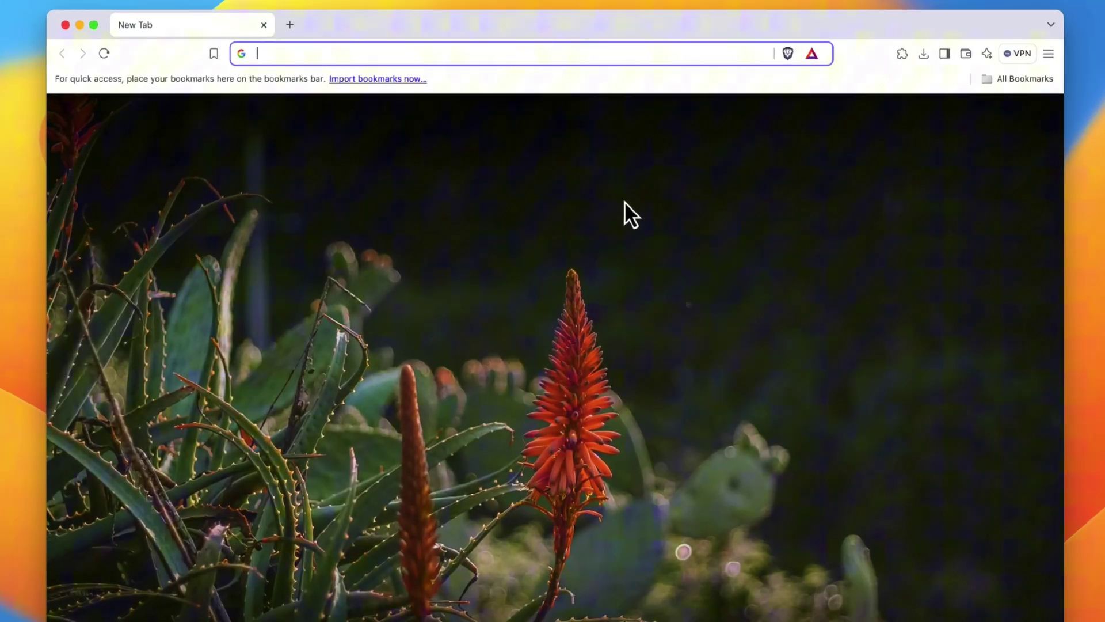
pyautogui.write('GeForce Now')
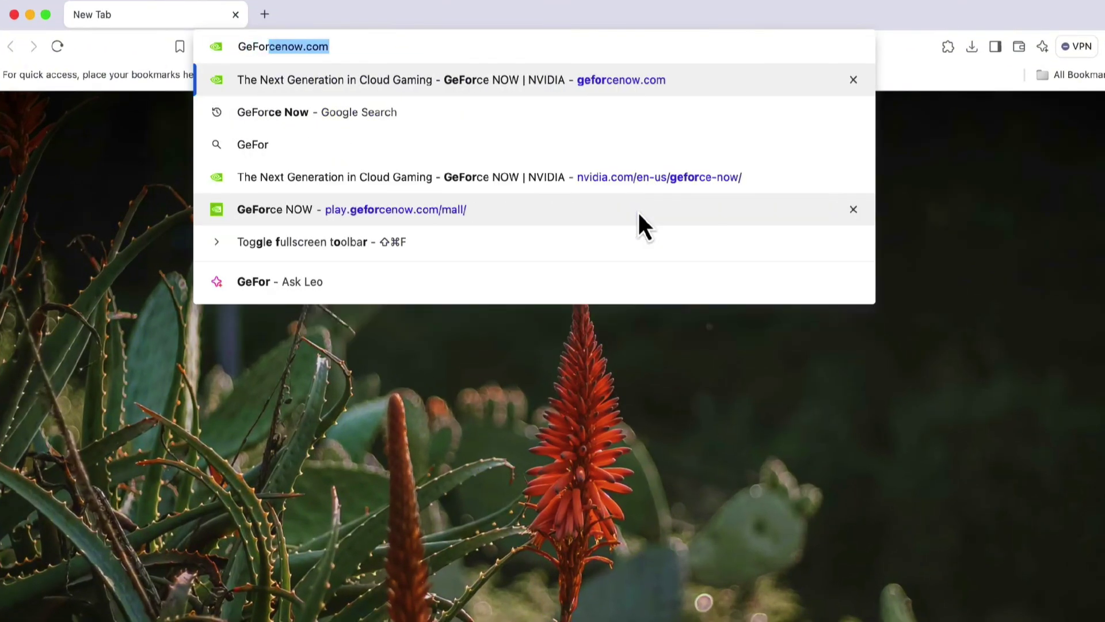
pyautogui.press('Return')
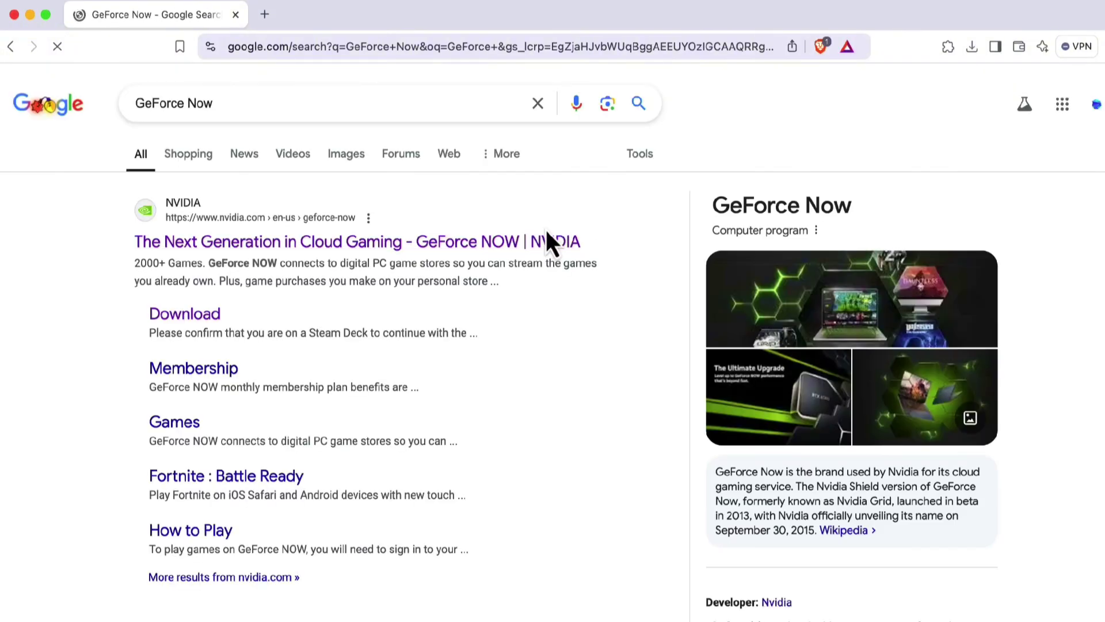
pyautogui.click(524, 242)
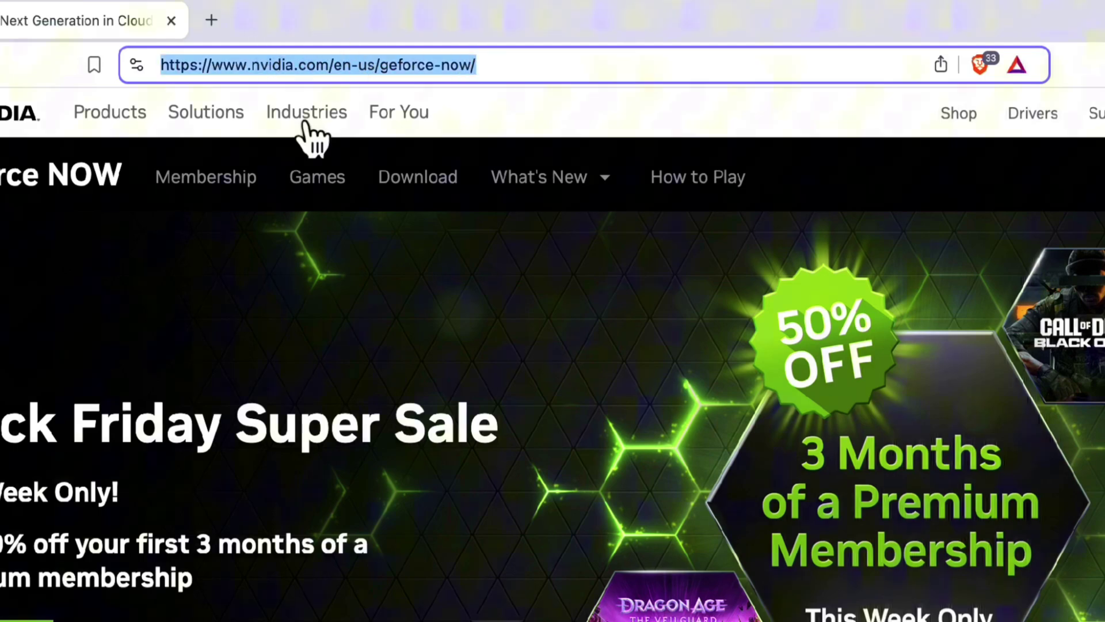
# - Jump to the membership plans: Free $0.00, Performance $9.99, Ultimate $19.99 per month
pyautogui.click(478, 595)
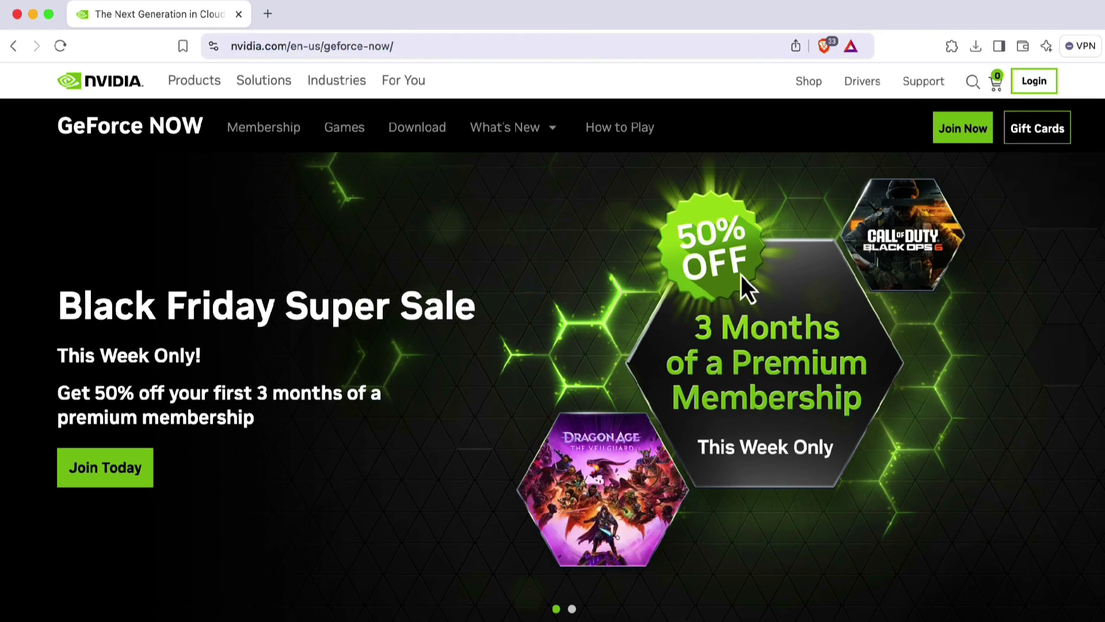
pyautogui.click(960, 139)
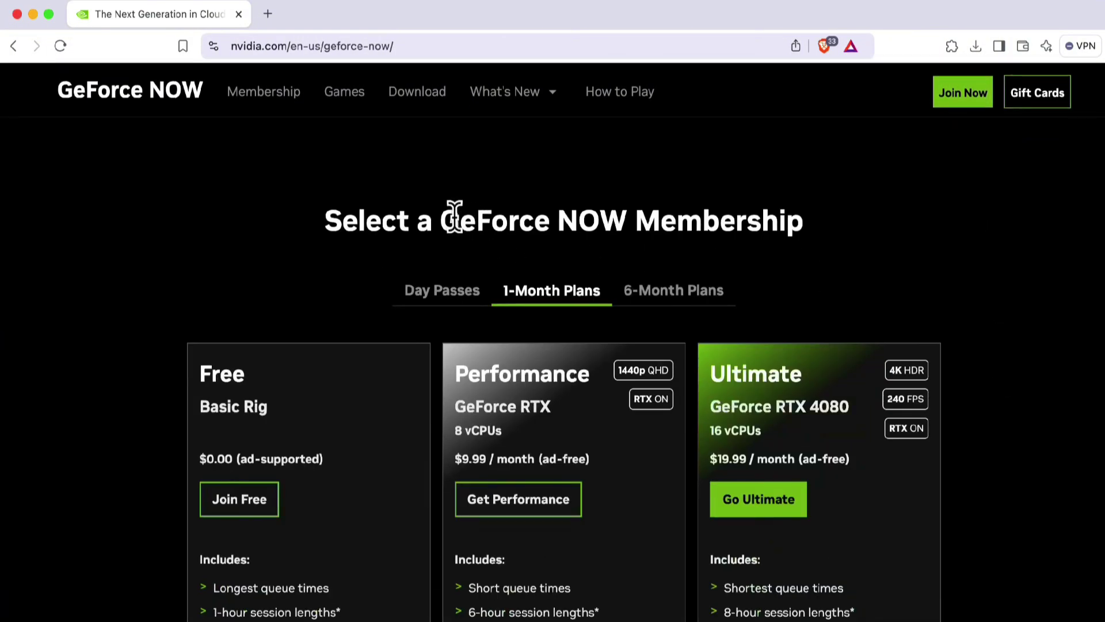
pyautogui.moveTo(441, 221); pyautogui.dragTo(703, 234)
pyautogui.moveTo(680, 123); pyautogui.dragTo(776, 115)
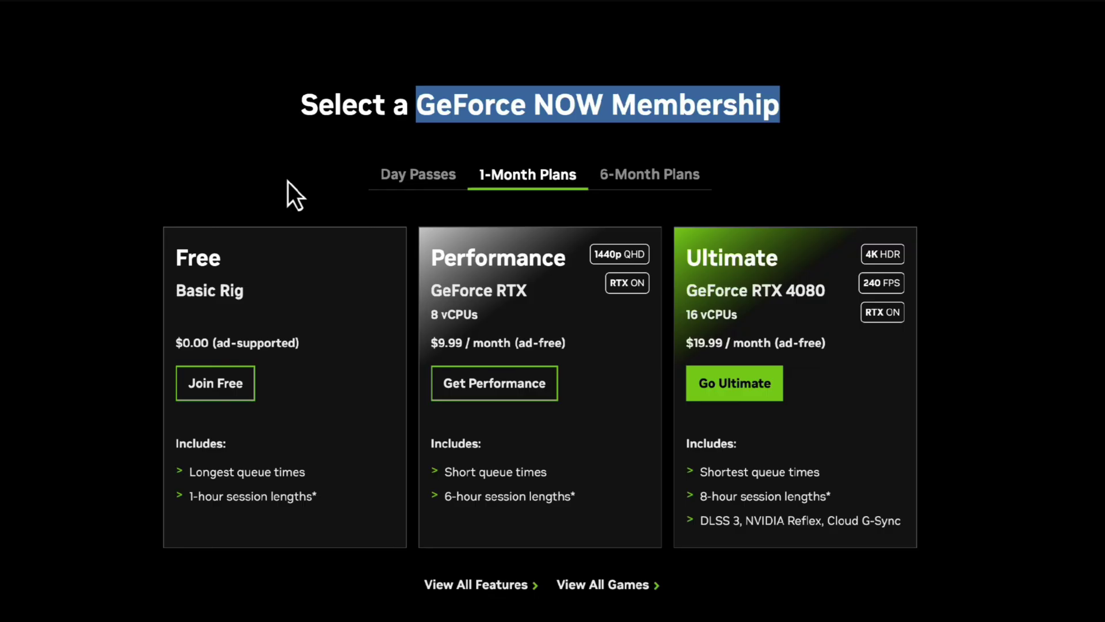
pyautogui.click(270, 194)
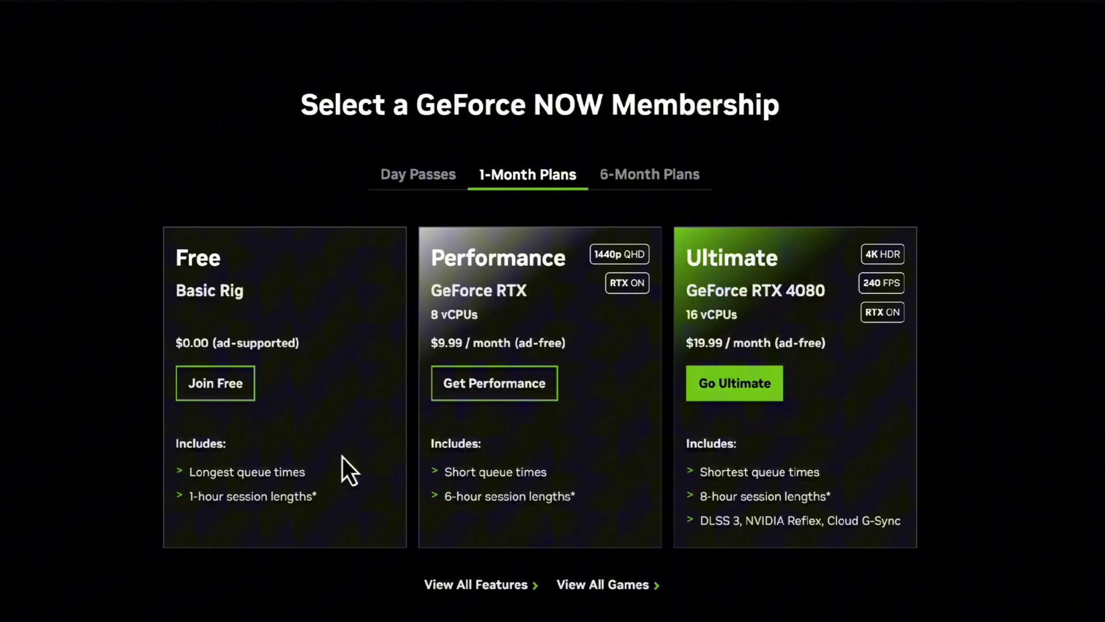
# - Choose the Free plan and sign in with a Google account, approving sharing with NVIDIA
pyautogui.click(226, 391)
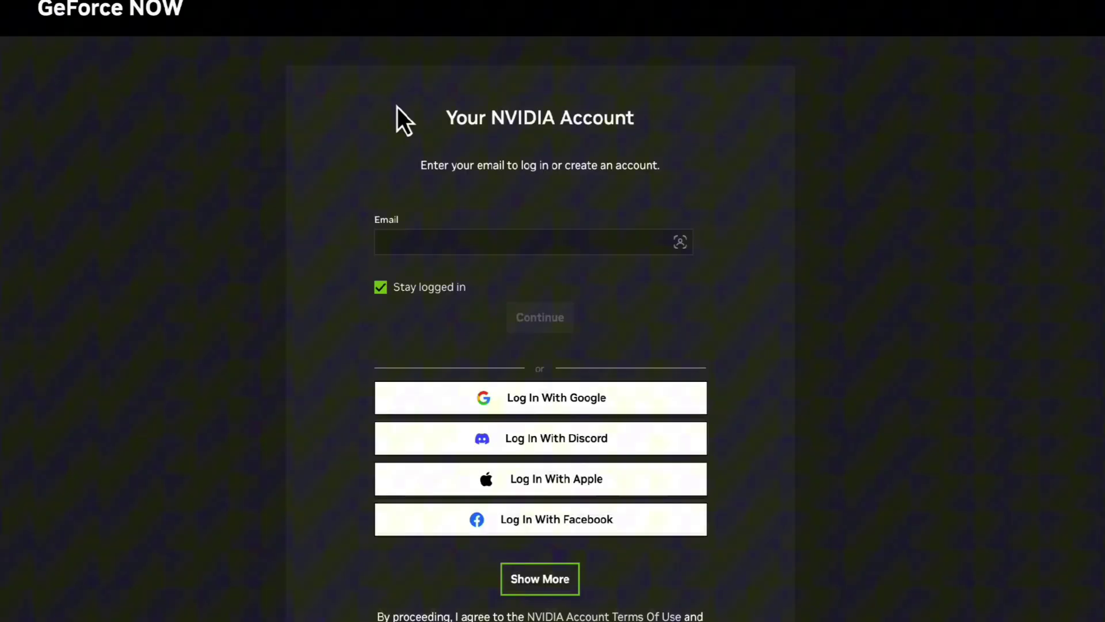
pyautogui.click(578, 399)
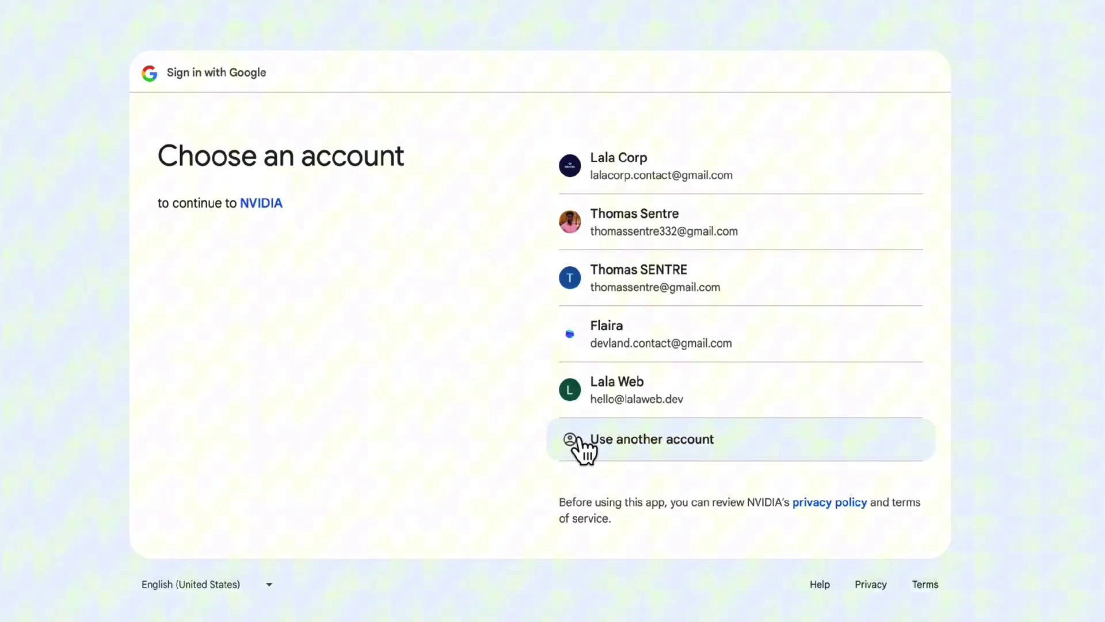
pyautogui.click(649, 289)
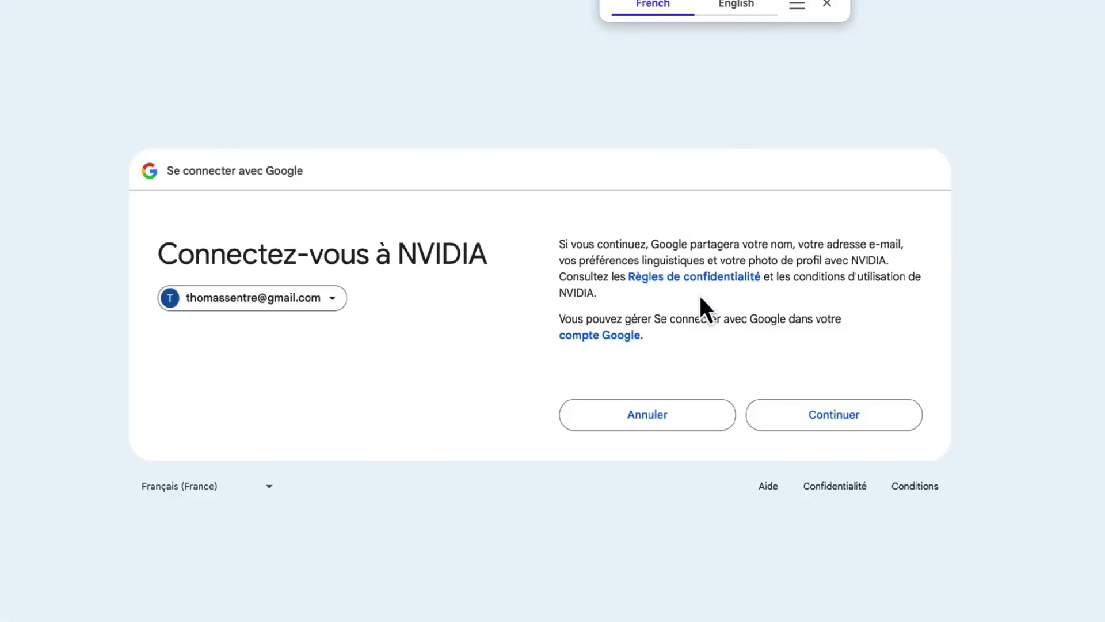
pyautogui.click(808, 423)
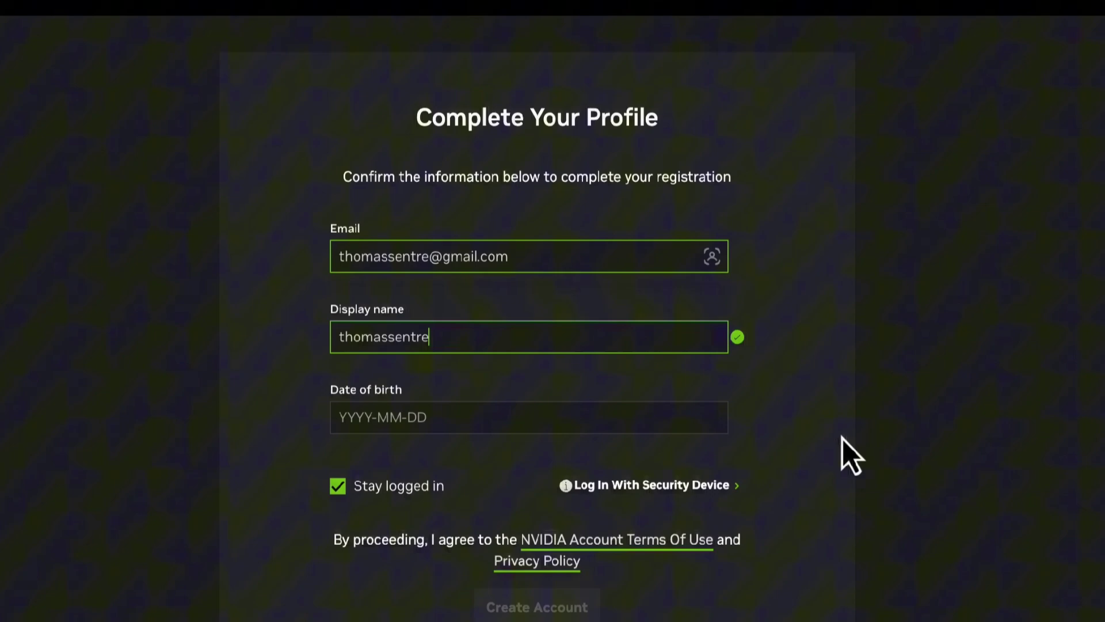
# - Enter the date of birth, pass hCaptcha, create the account and tick all three opt-ins
pyautogui.write('2000-11-11')
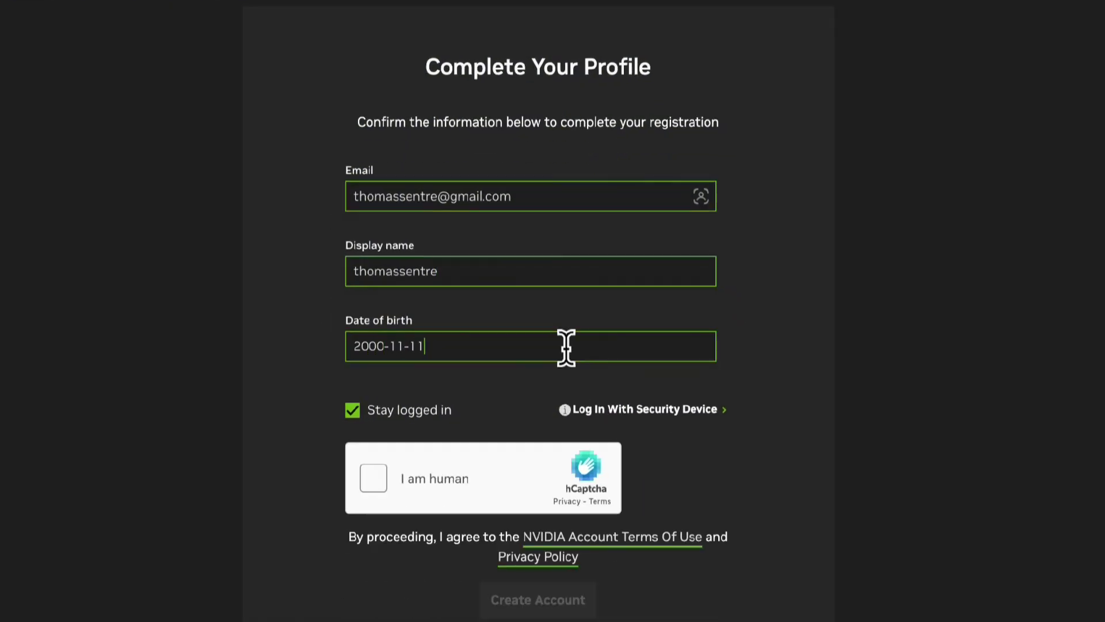
pyautogui.click(373, 478)
pyautogui.click(538, 486)
pyautogui.click(293, 173)
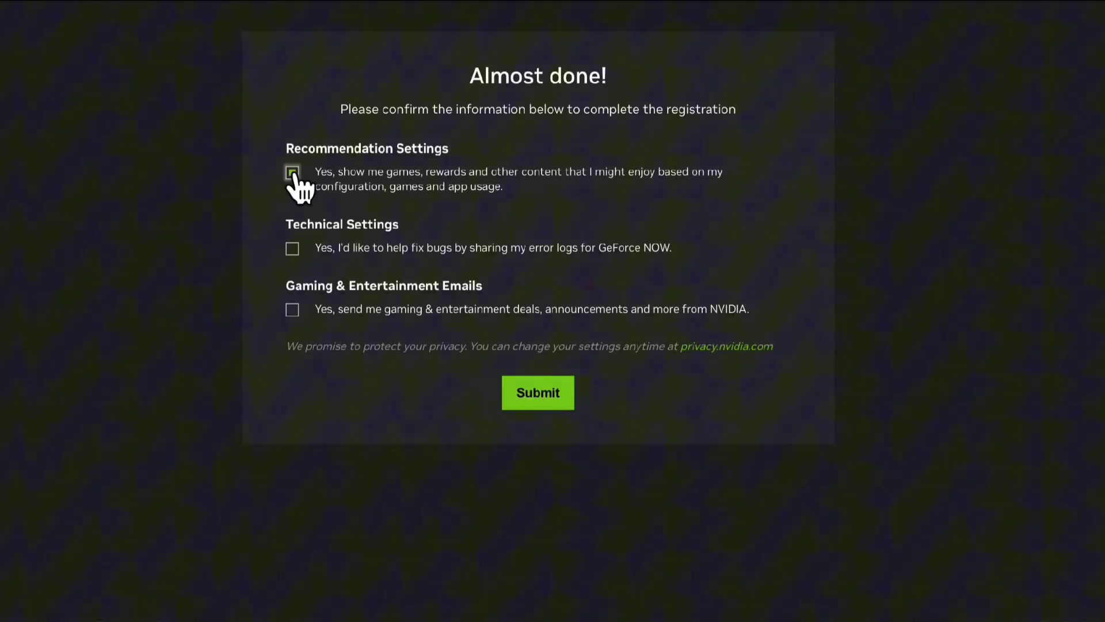
pyautogui.click(293, 248)
pyautogui.click(292, 309)
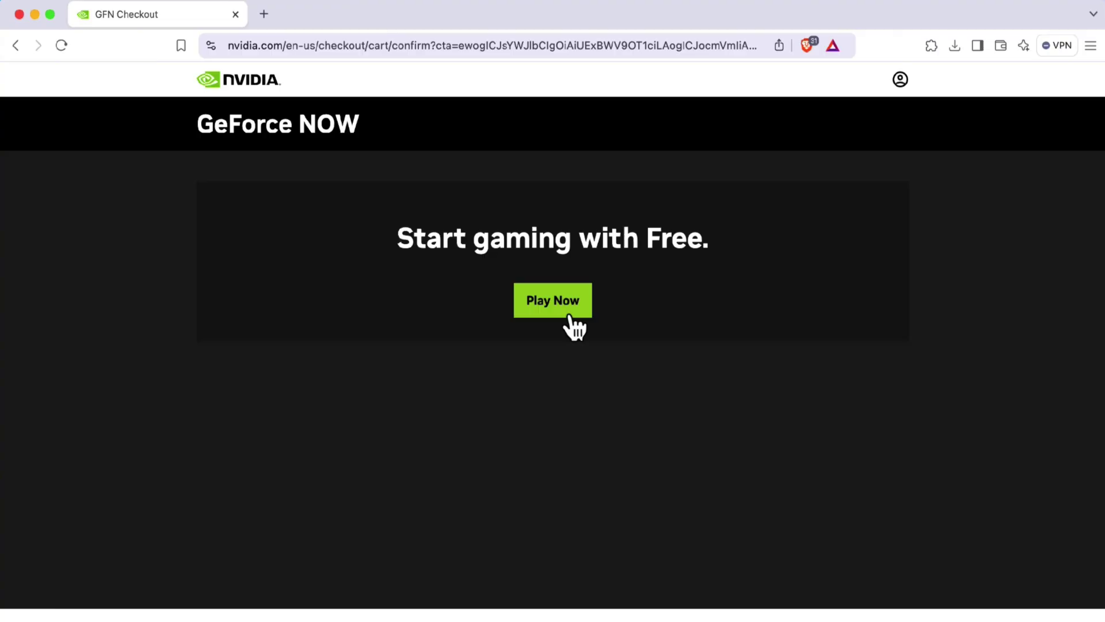
# - Start playing on Free and sign in to GeForce NOW with the existing NVIDIA account
pyautogui.click(569, 311)
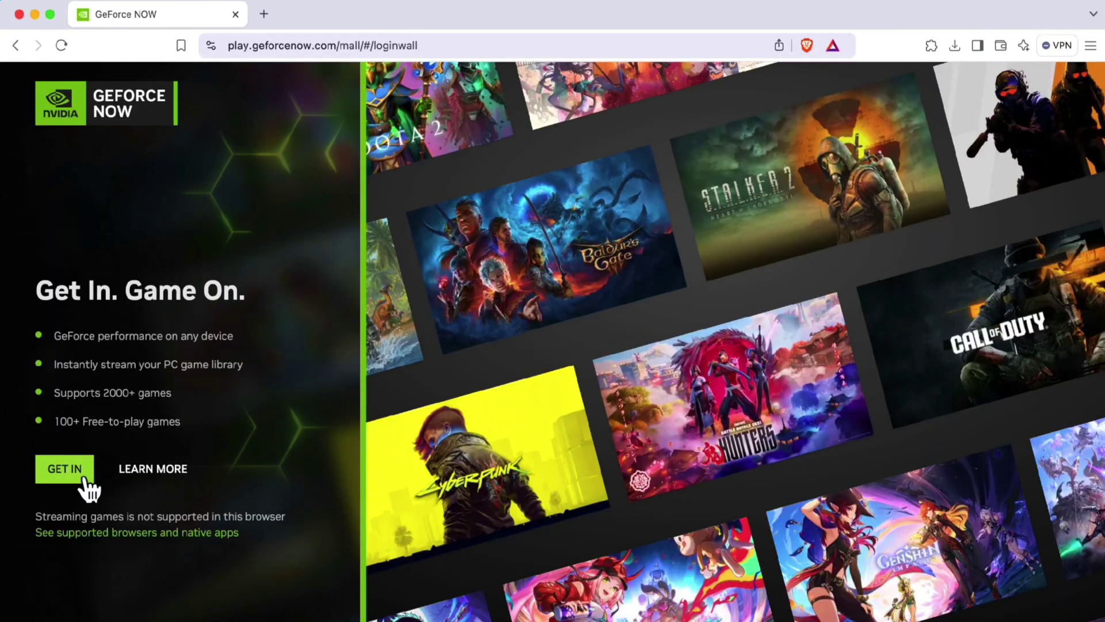
pyautogui.click(81, 478)
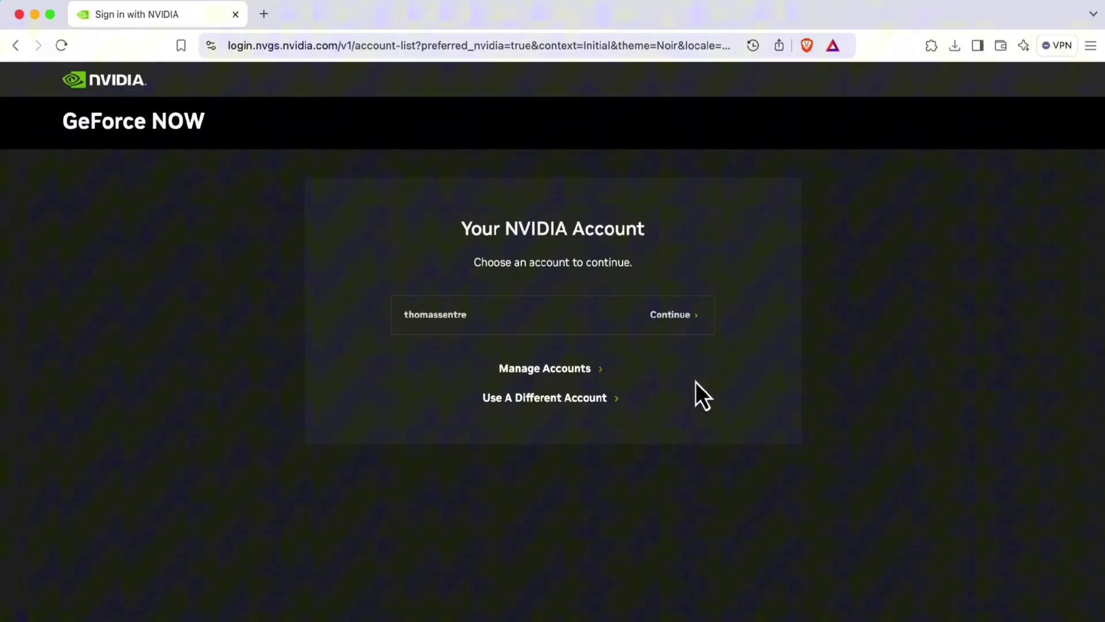
pyautogui.click(685, 324)
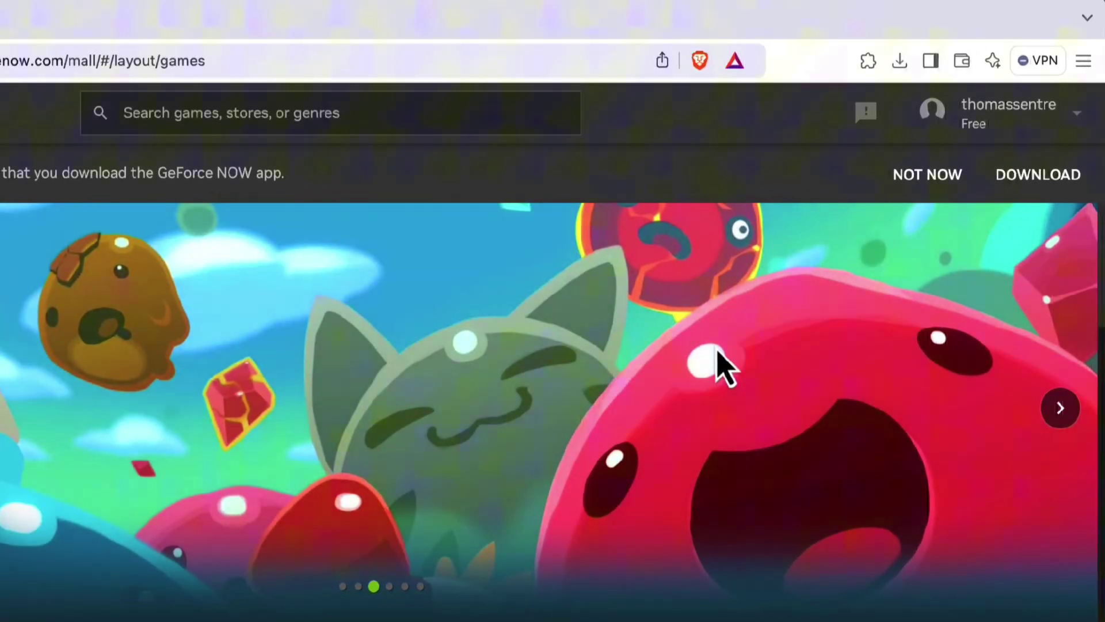
# - Download GeForceNOW-release.dmg for Mac to Downloads and close the browser tabs
pyautogui.click(1030, 189)
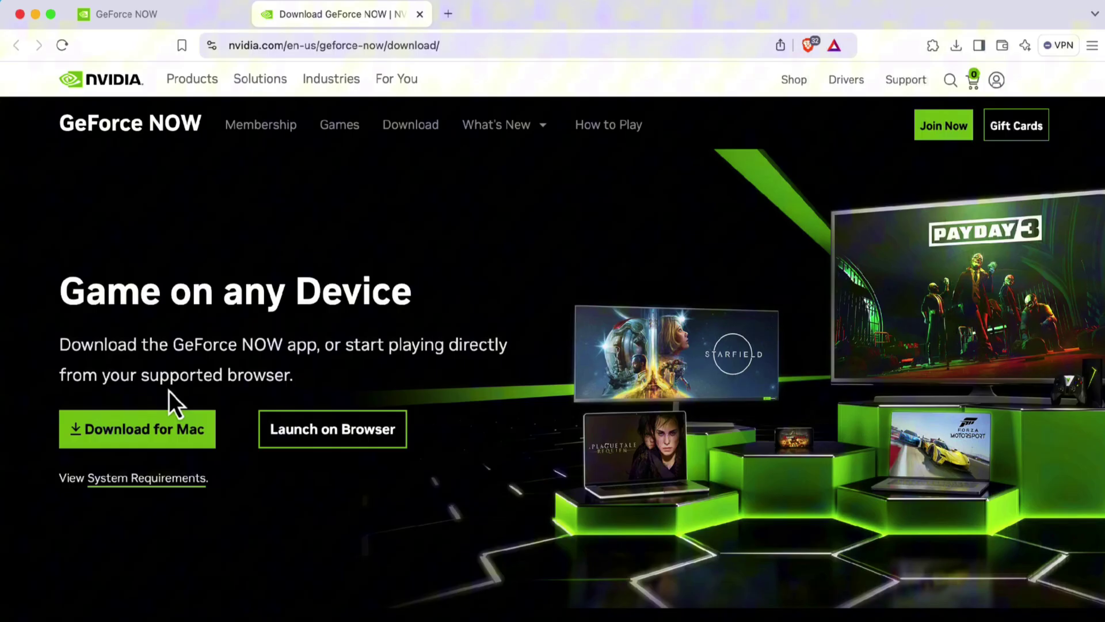
pyautogui.click(168, 440)
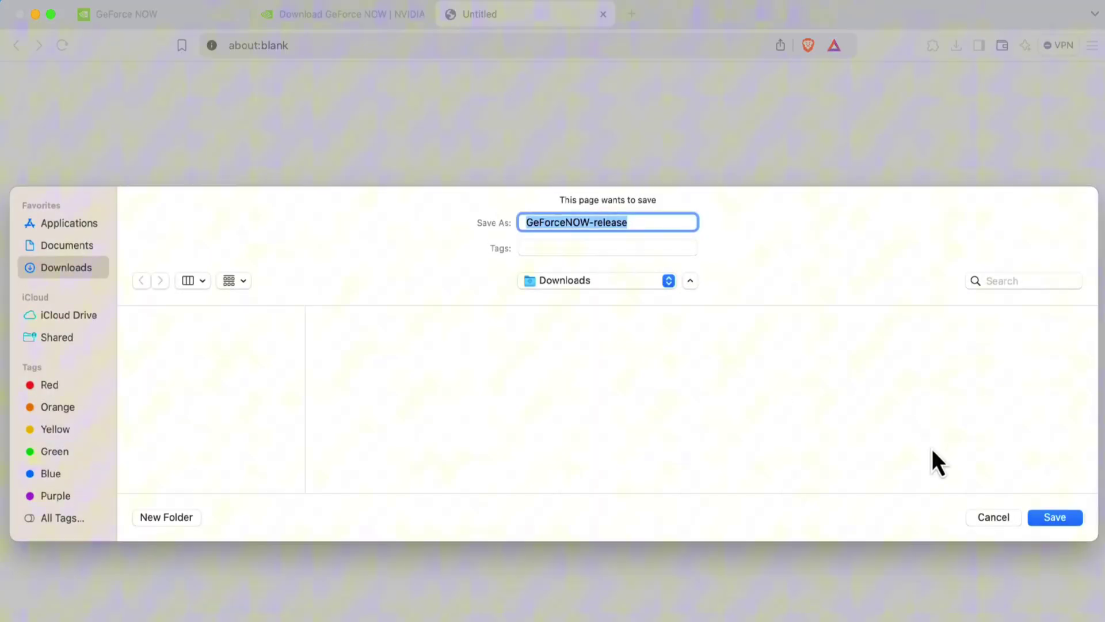
pyautogui.click(1053, 517)
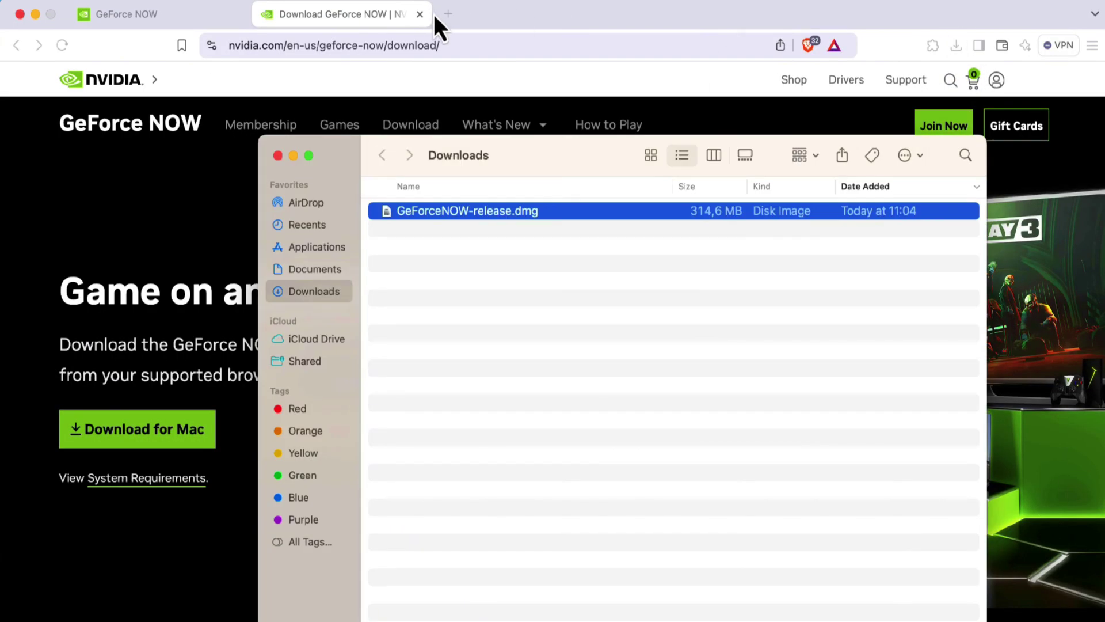
pyautogui.click(419, 13)
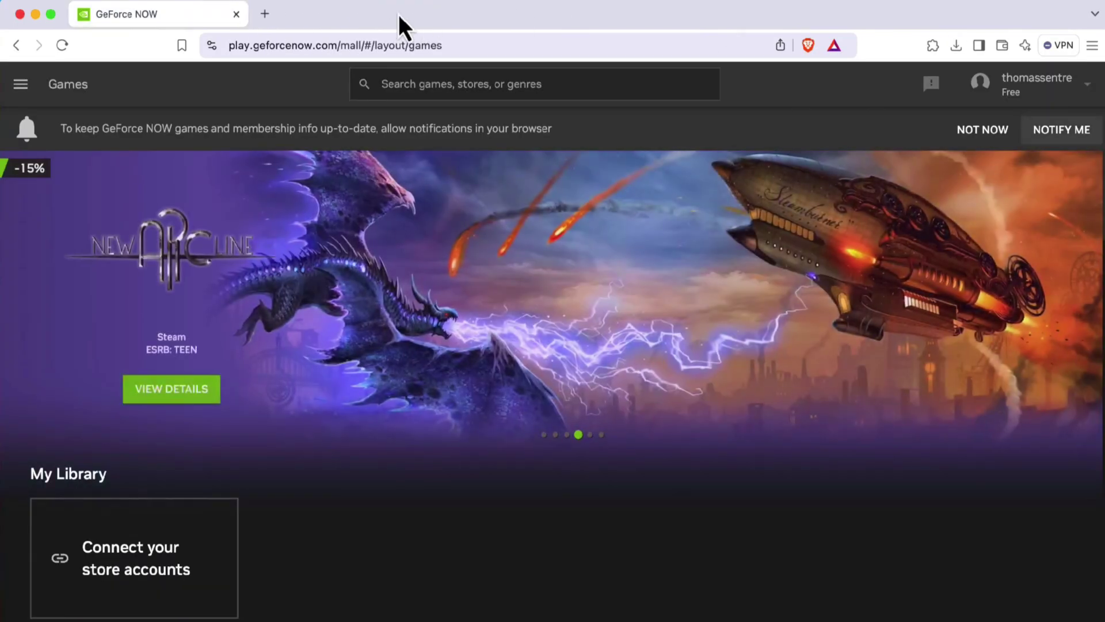
pyautogui.click(236, 14)
# - Mount GeForceNOW-release.dmg and drag NVIDIA GeForce NOW into the Applications folder
pyautogui.click(440, 146)
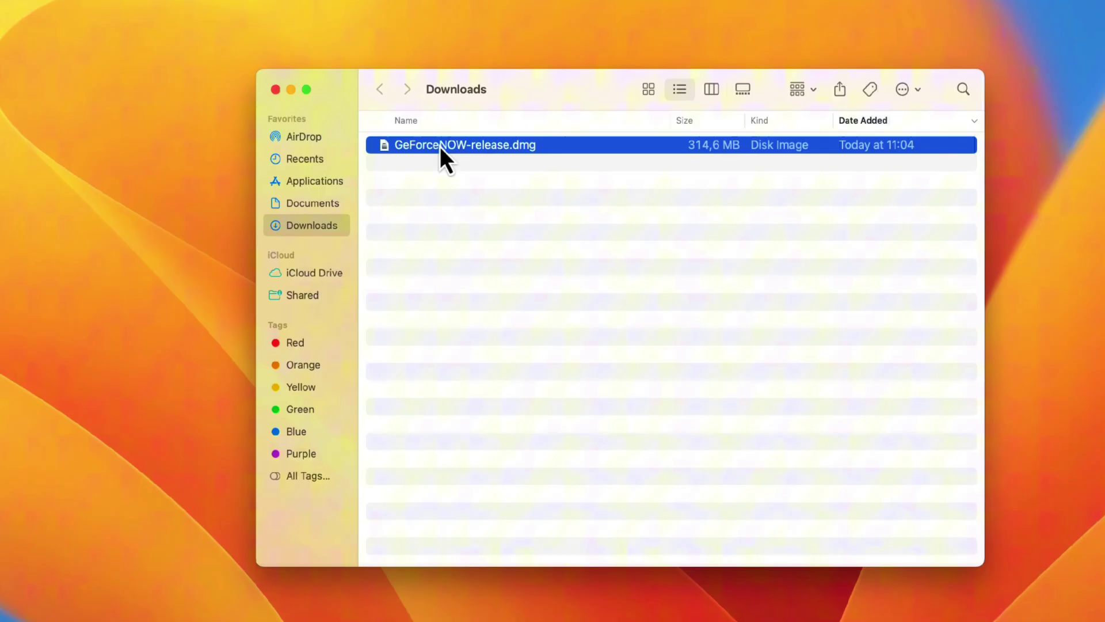
pyautogui.doubleClick(440, 146)
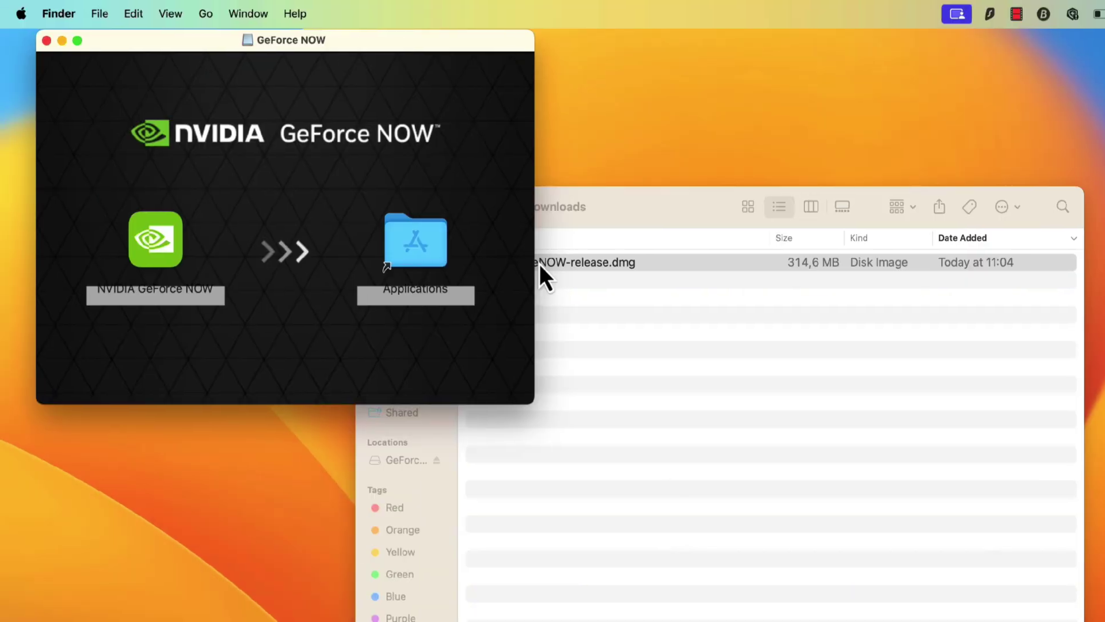
pyautogui.moveTo(385, 57); pyautogui.dragTo(791, 299)
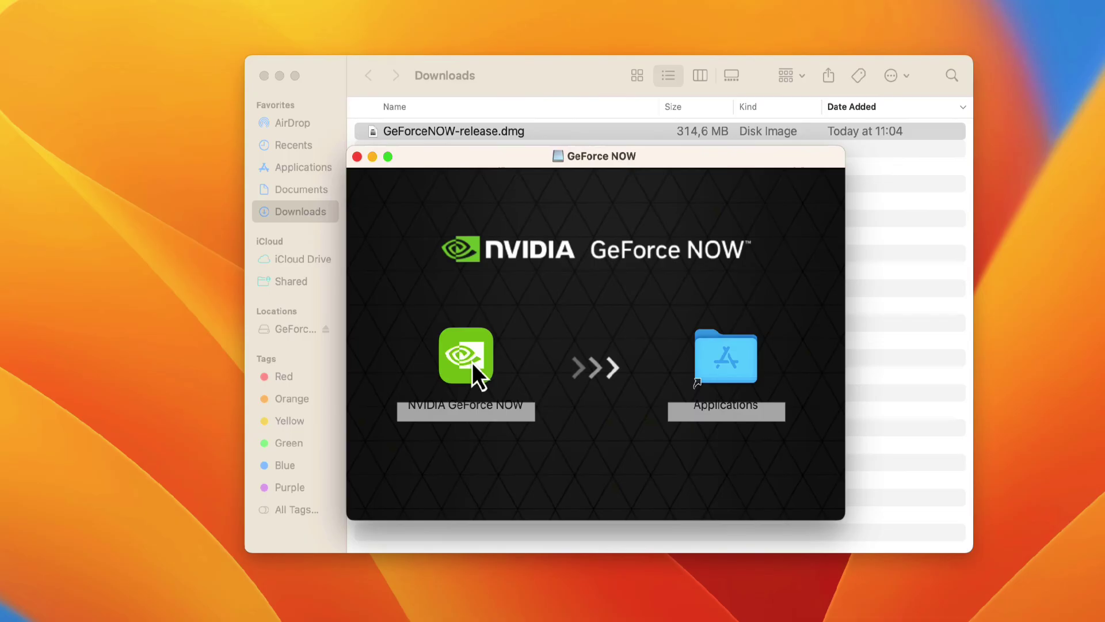
pyautogui.moveTo(472, 361); pyautogui.dragTo(729, 368)
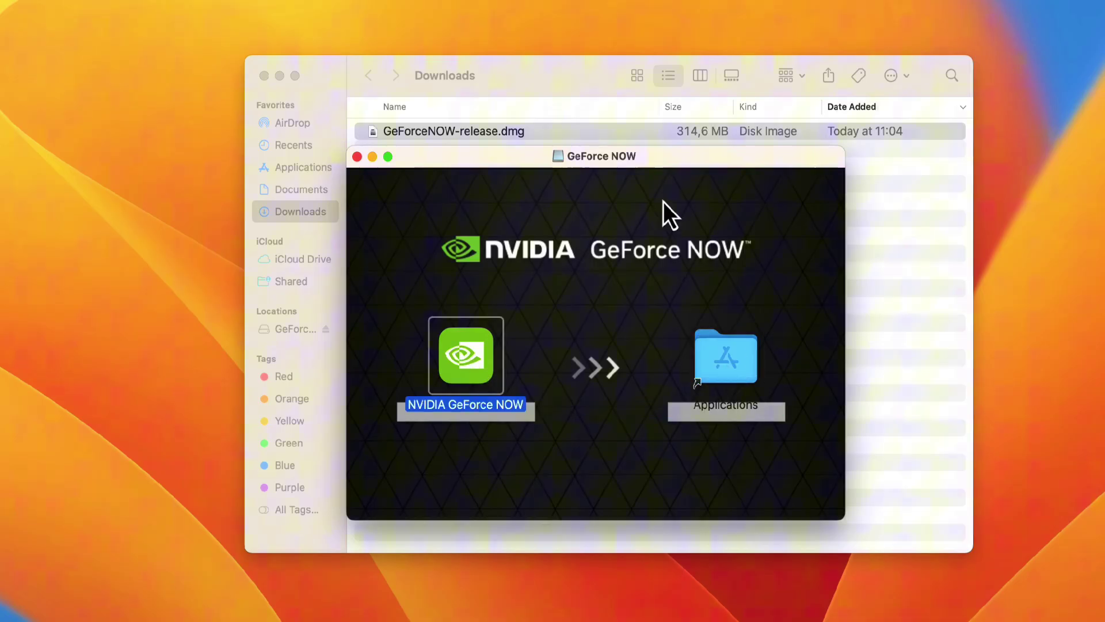
pyautogui.click(527, 237)
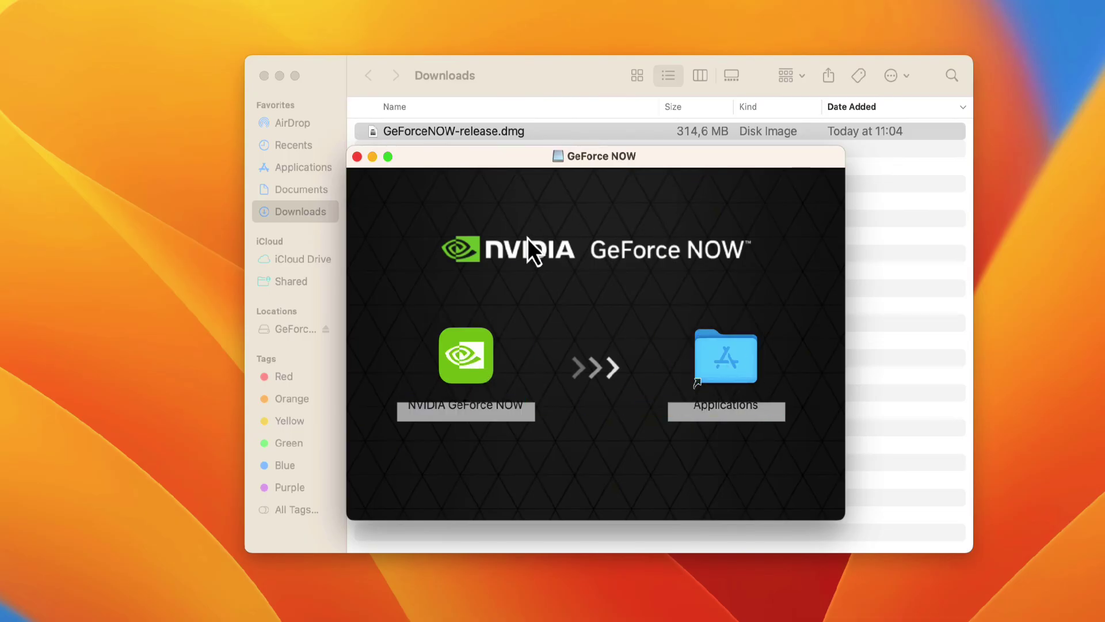
pyautogui.click(280, 75)
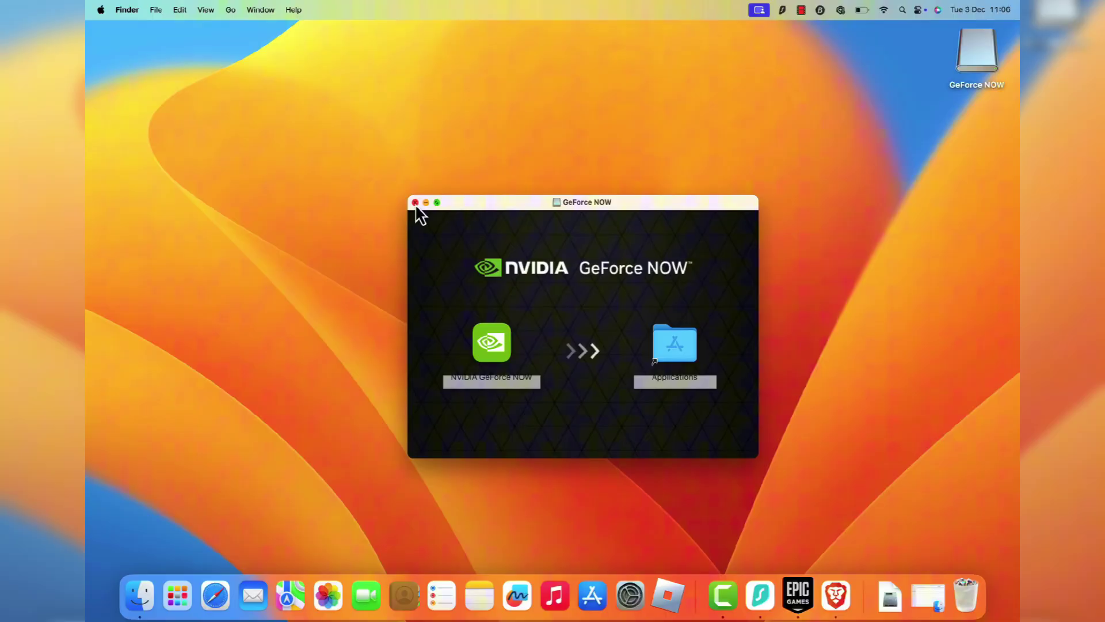
# - Close the installer window and eject the 'GeForce NOW' disk from the desktop
pyautogui.click(415, 203)
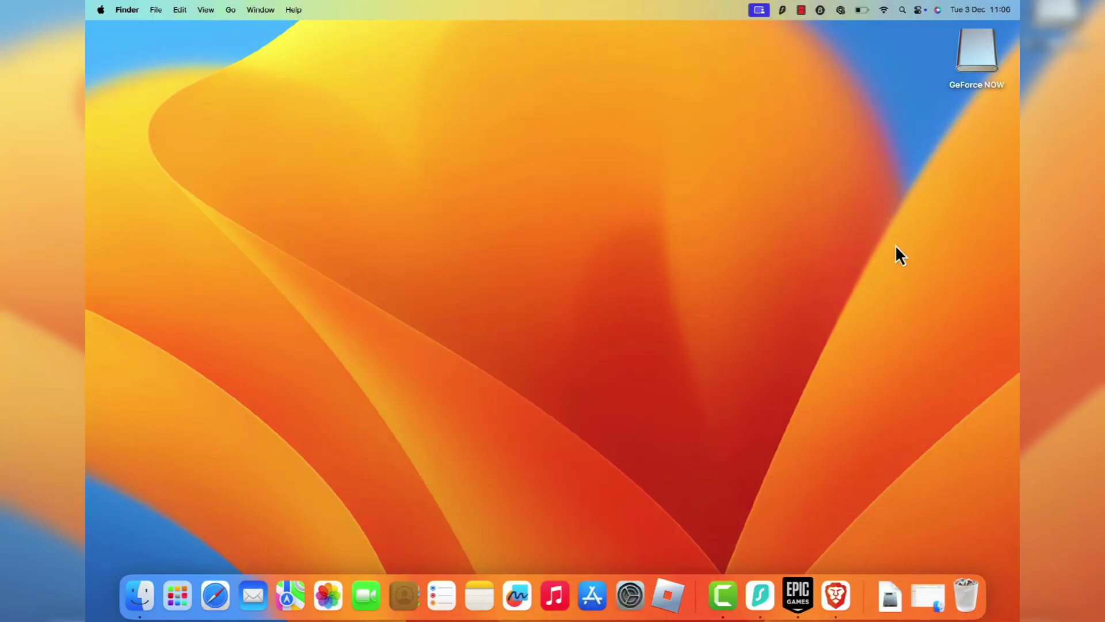
pyautogui.rightClick(974, 56)
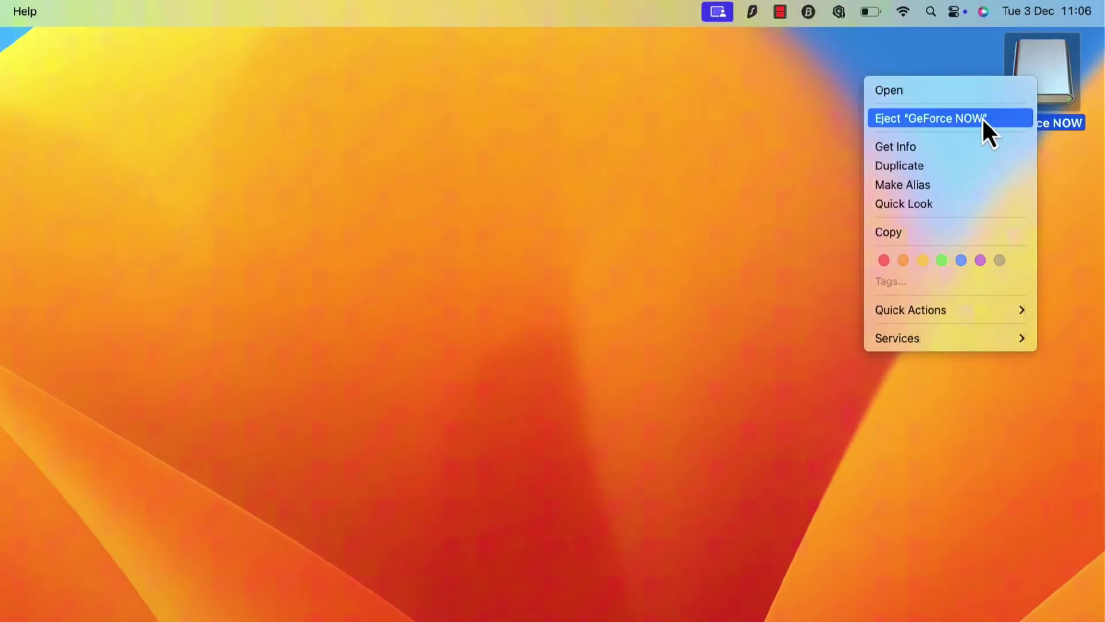
pyautogui.click(982, 117)
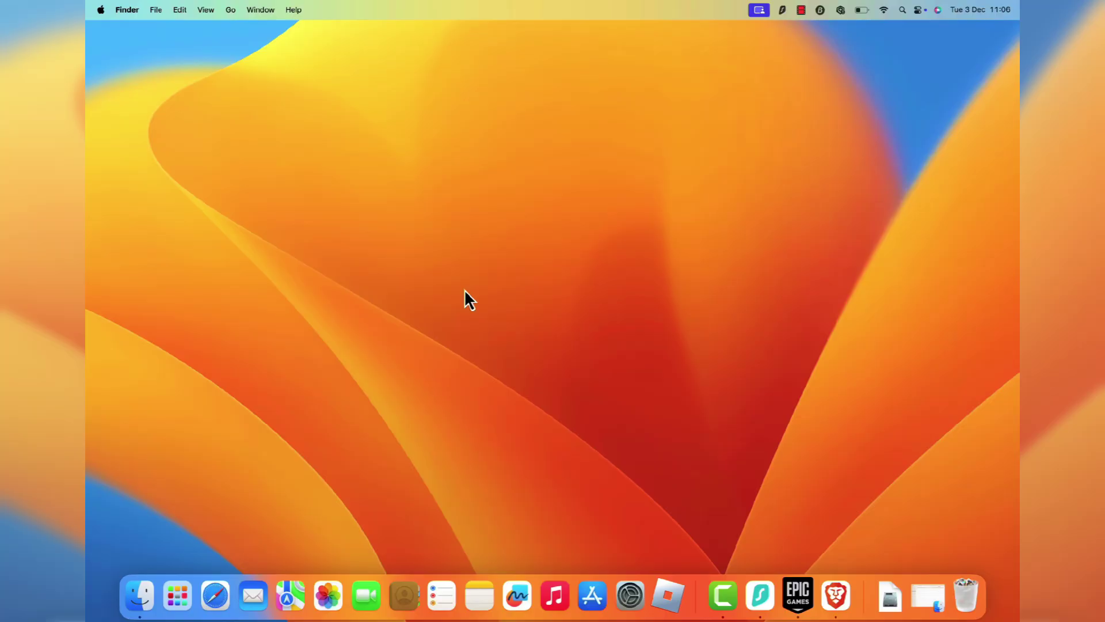
# - Launch NVIDIA GeForce NOW from Applications and confirm Open in the Internet-download warning
pyautogui.click(140, 593)
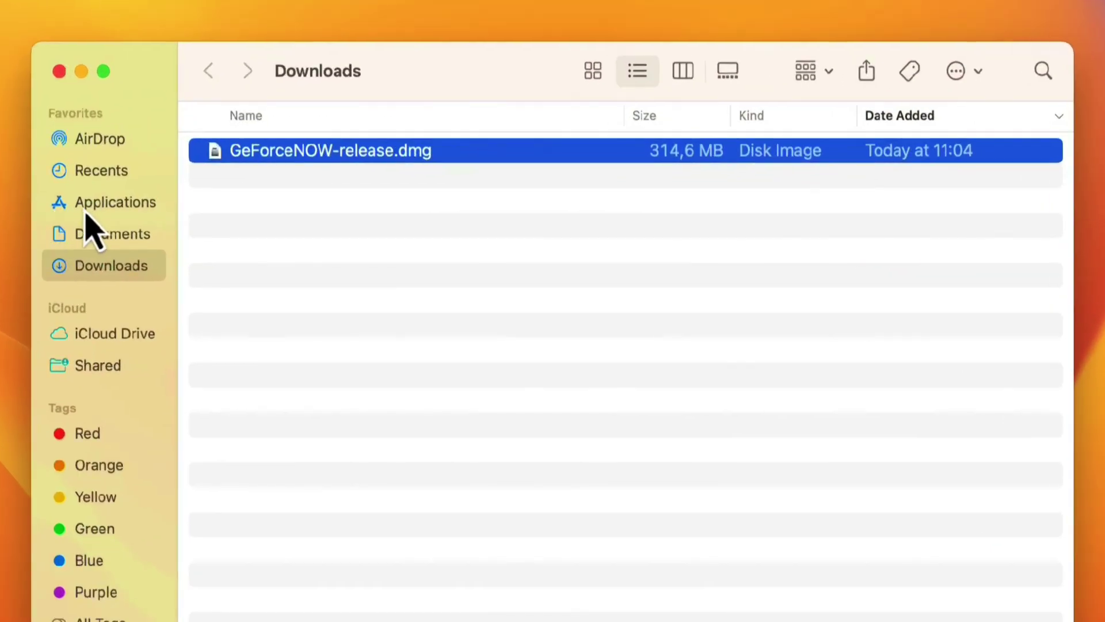
pyautogui.click(89, 210)
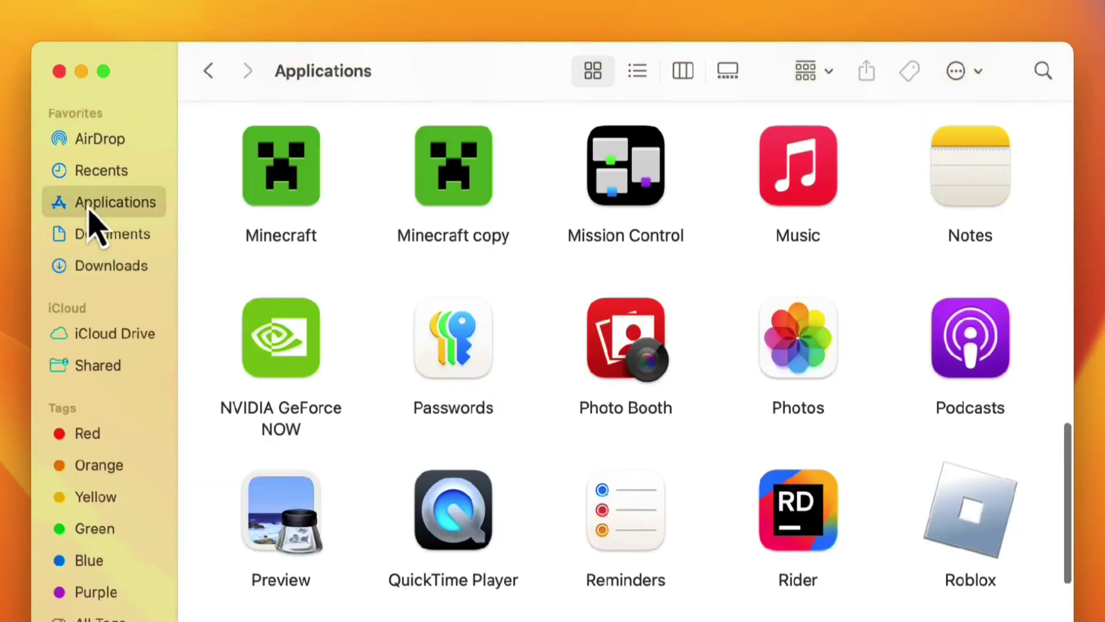
pyautogui.click(298, 354)
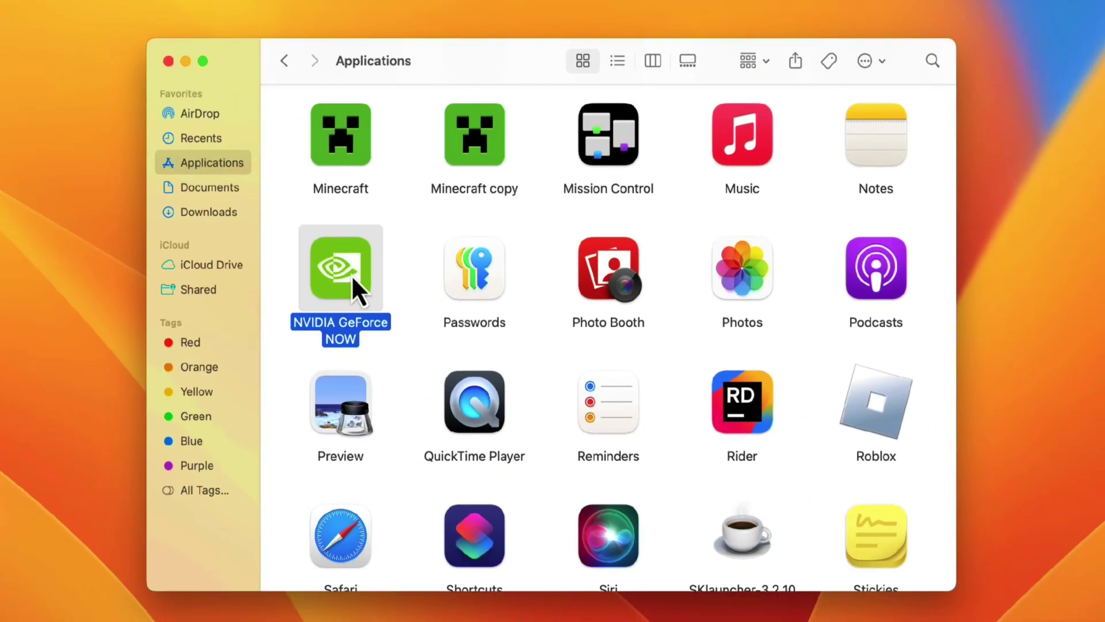
pyautogui.doubleClick(351, 275)
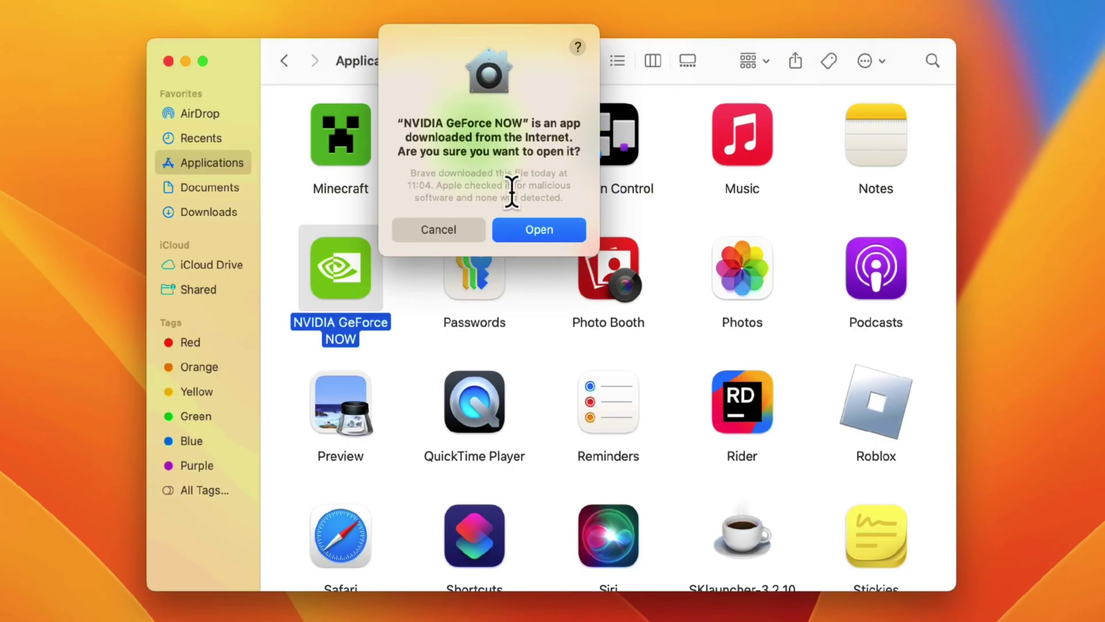
pyautogui.click(540, 231)
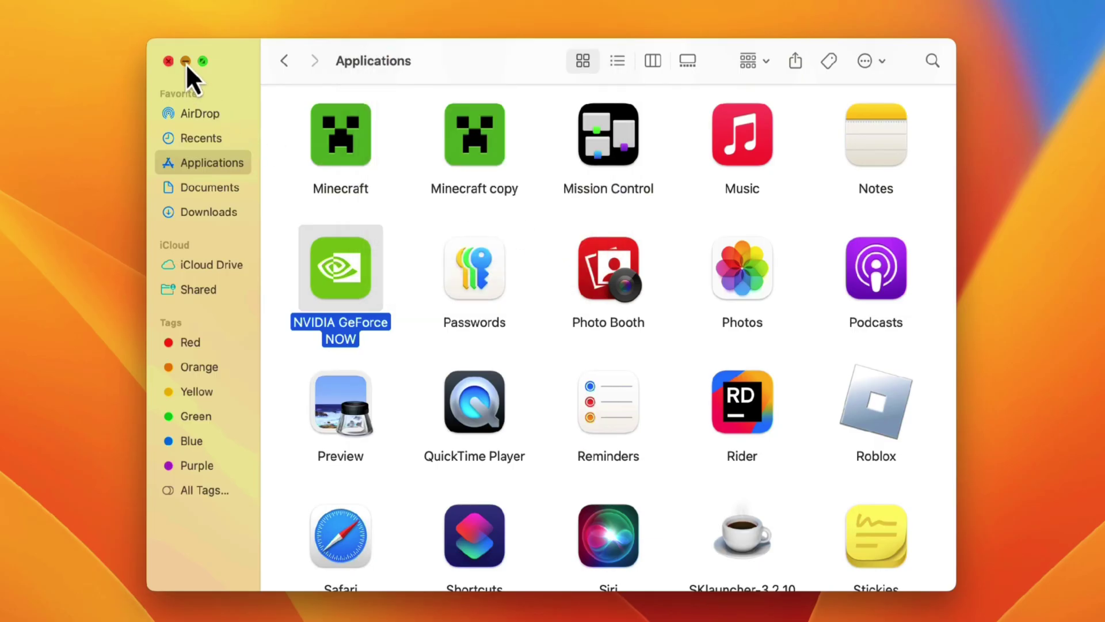
# - Sign in through GET IN and continue with the NVIDIA account until 'You are logged in' appears
pyautogui.click(186, 62)
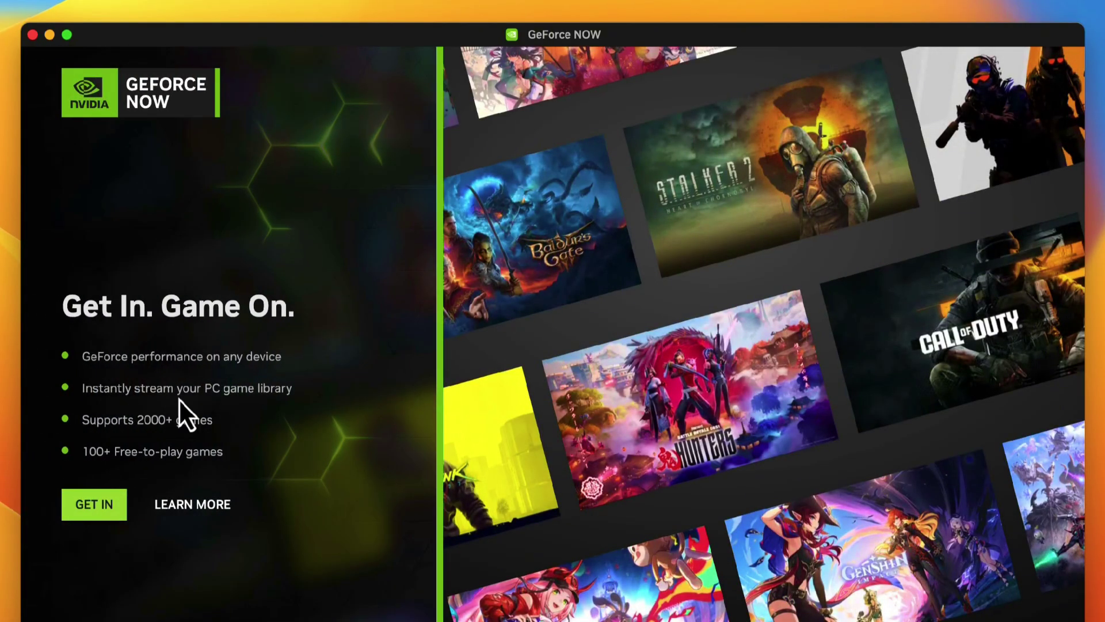
pyautogui.click(92, 510)
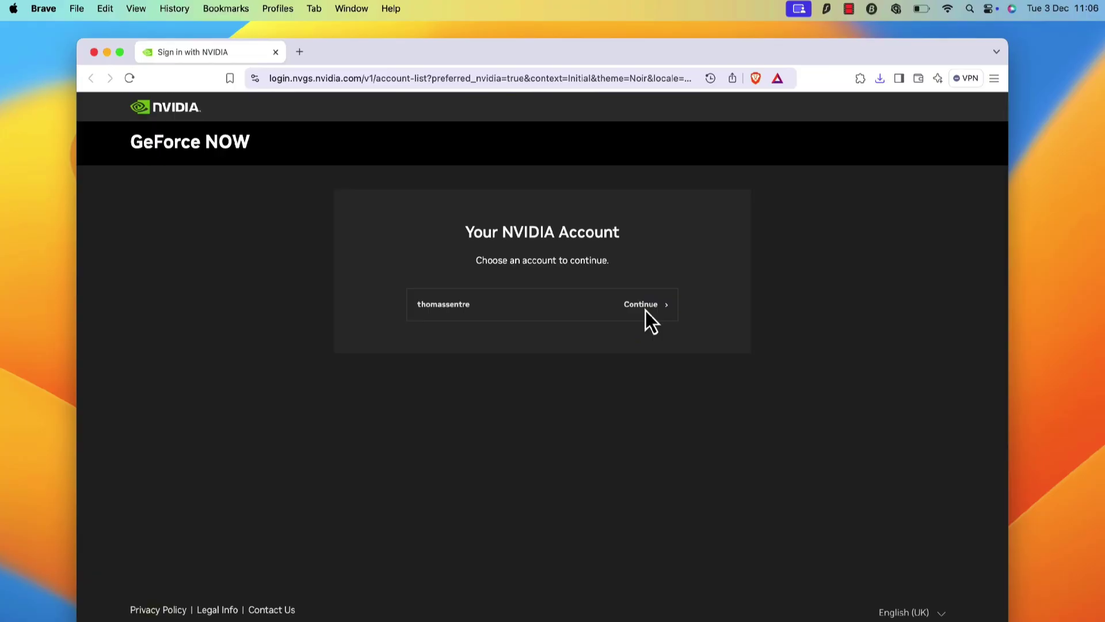
pyautogui.click(646, 311)
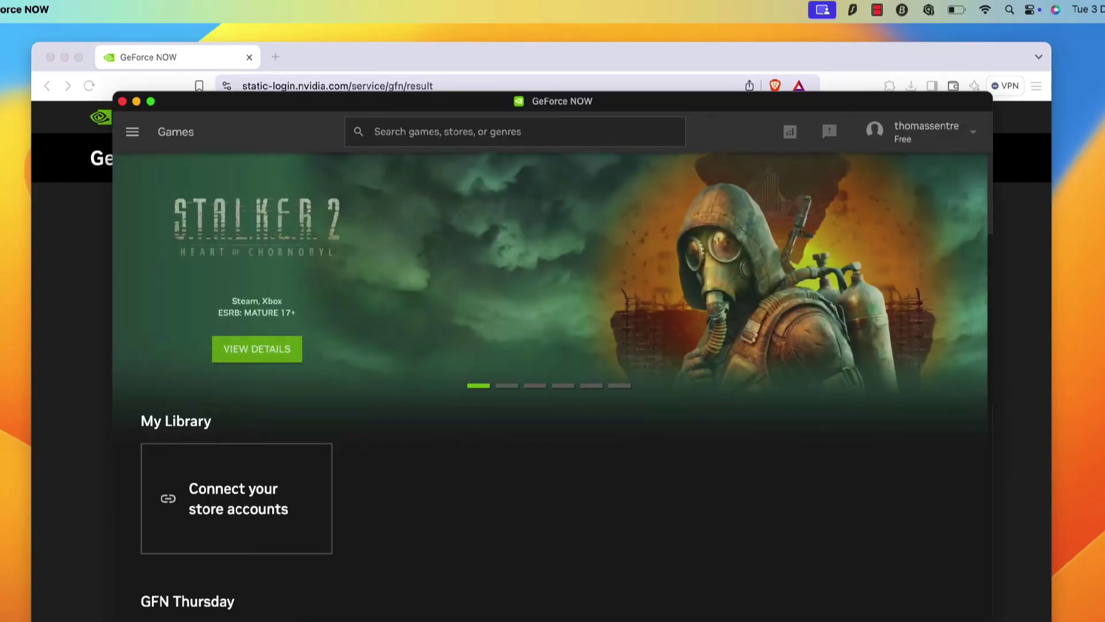
pyautogui.click(67, 247)
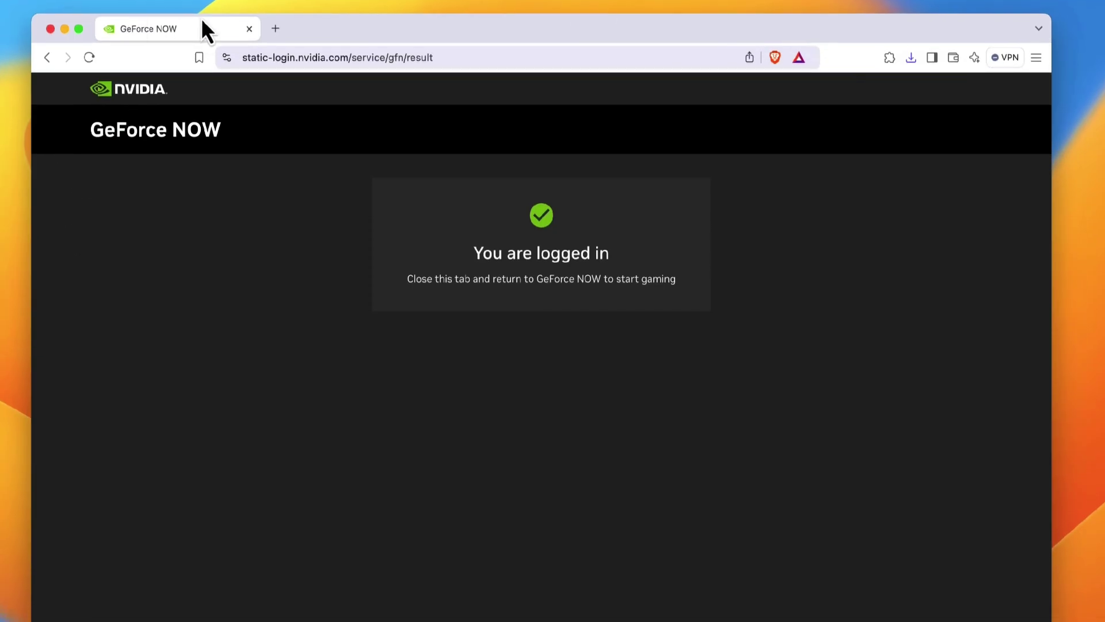
# - Close the login tab and open GeForce NOW's Settings page from the navigation menu
pyautogui.click(249, 30)
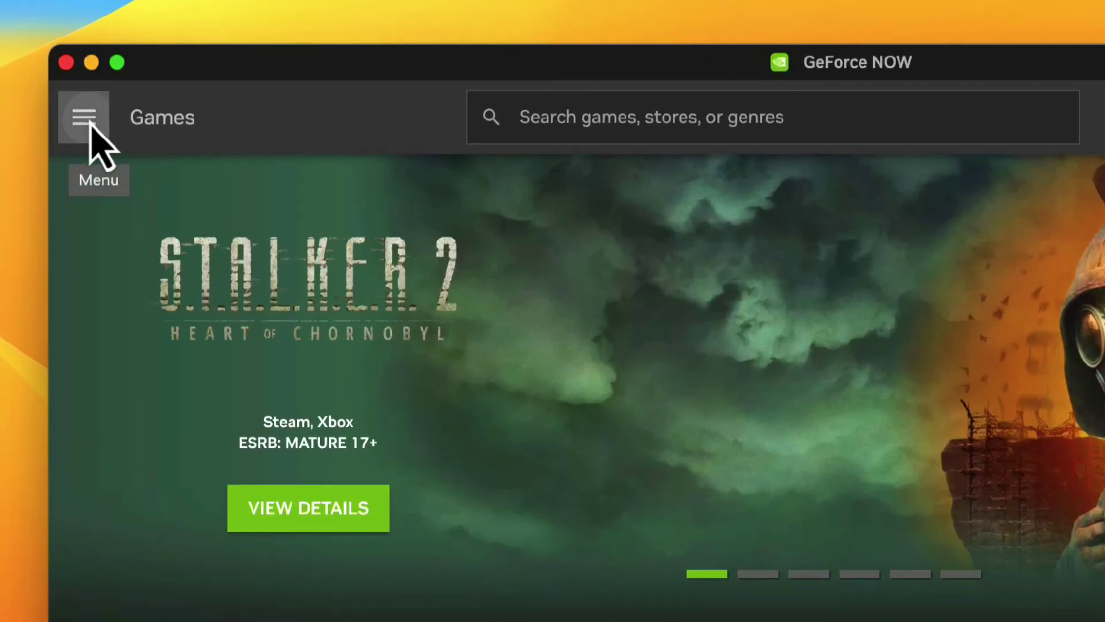
pyautogui.click(134, 112)
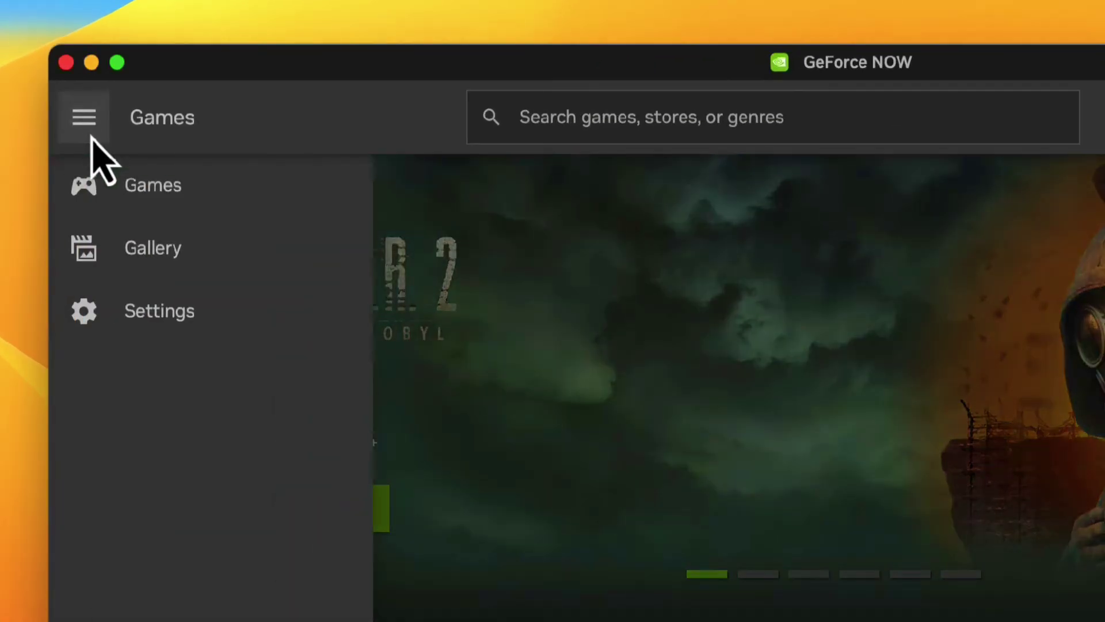
pyautogui.click(167, 315)
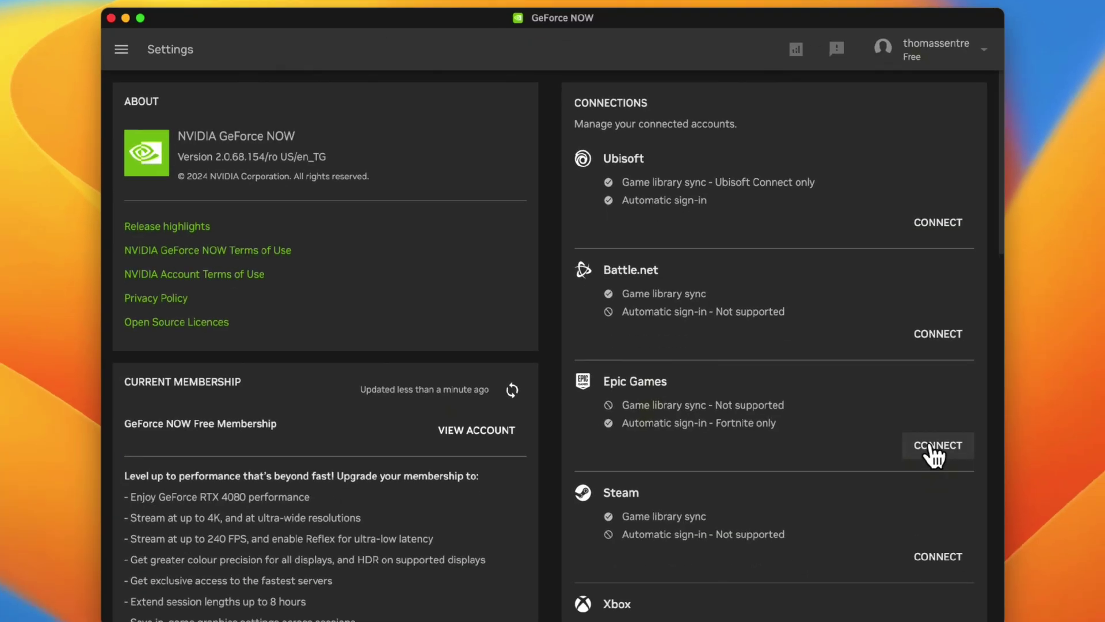
# - Connect Epic Games: sign in with the saved login, allow GeForce NOW, then close the tab
pyautogui.click(973, 524)
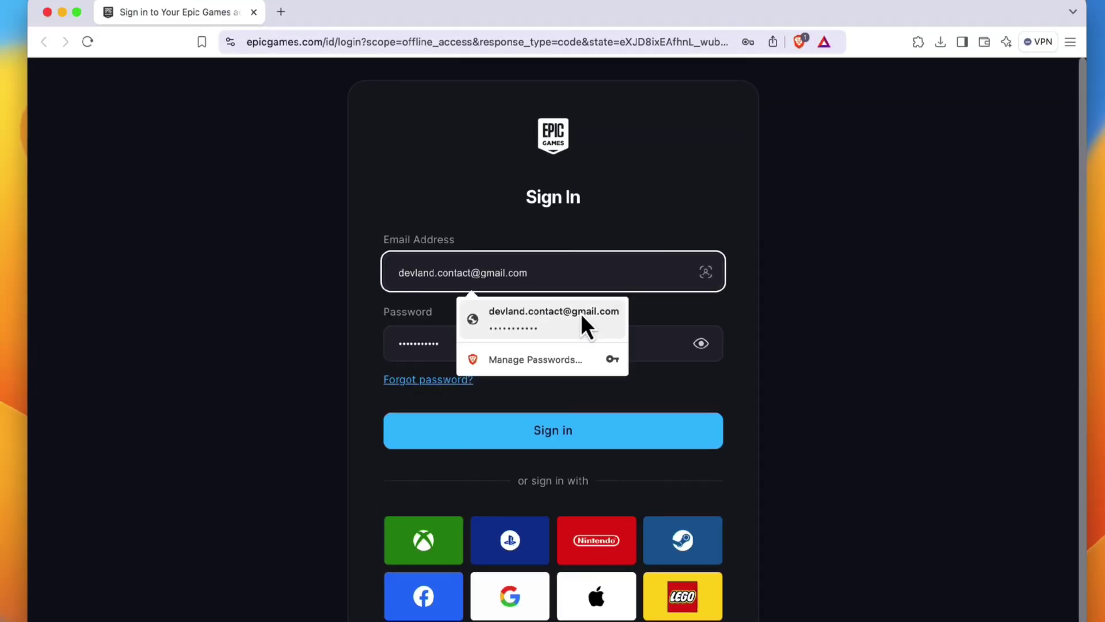
pyautogui.click(585, 323)
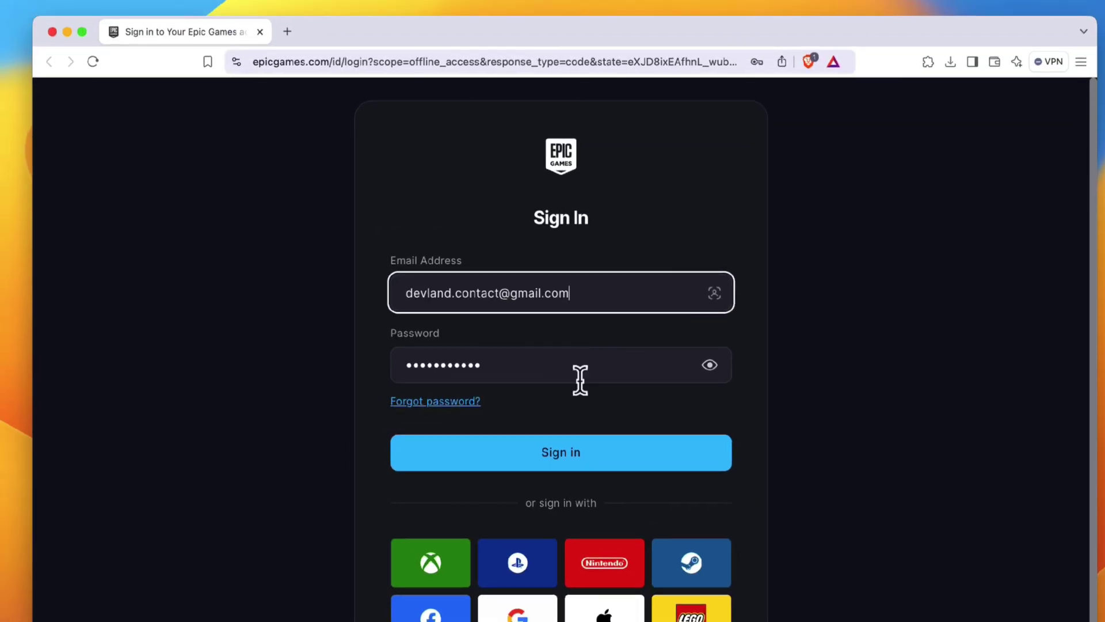
pyautogui.click(588, 460)
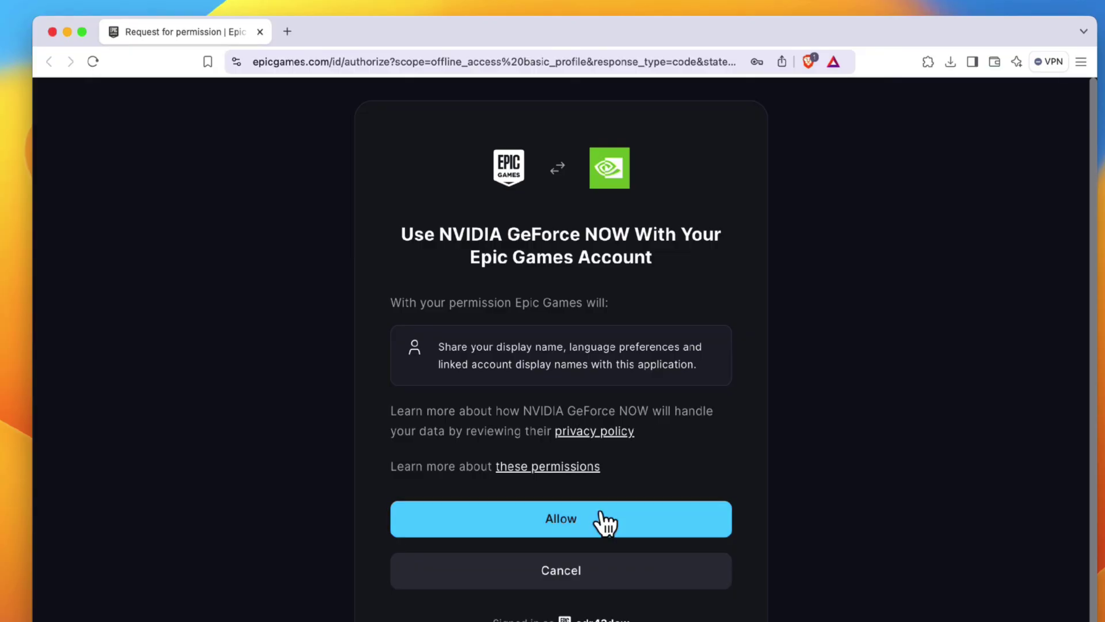
pyautogui.click(600, 520)
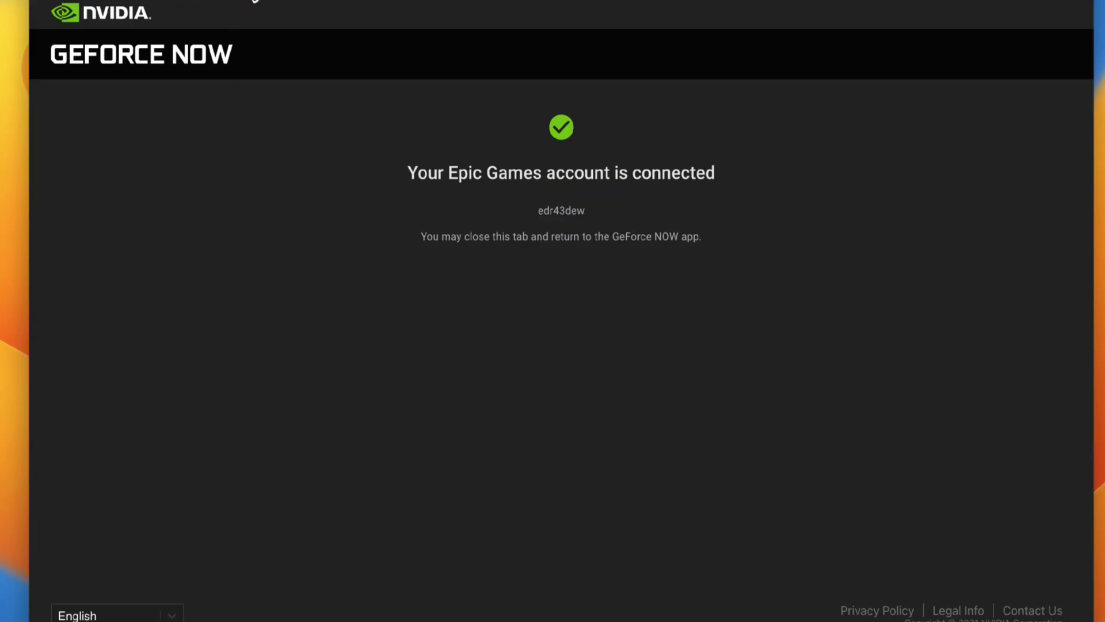
pyautogui.click(251, 10)
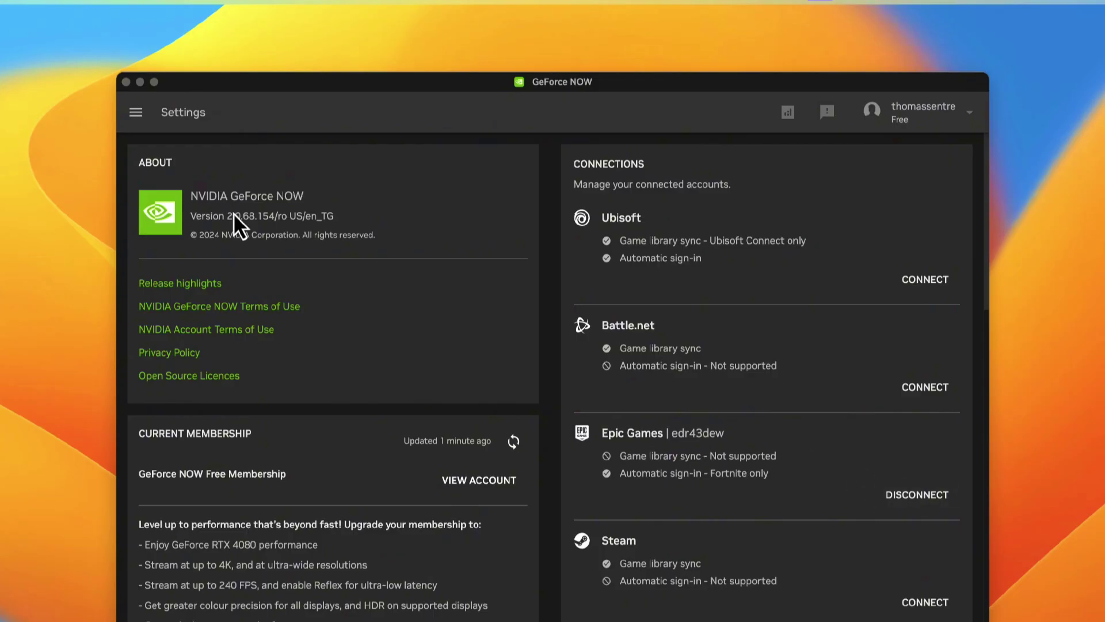
# - Search the Games catalogue for 'Fortnite' and open its details
pyautogui.click(136, 113)
pyautogui.click(161, 157)
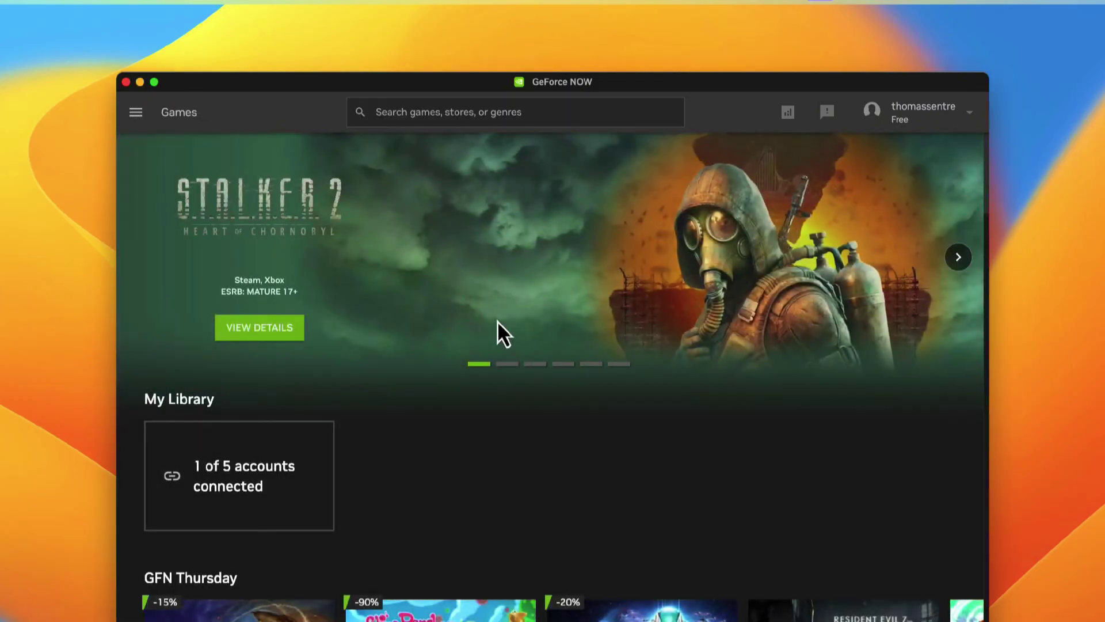
pyautogui.click(479, 117)
pyautogui.write('F')
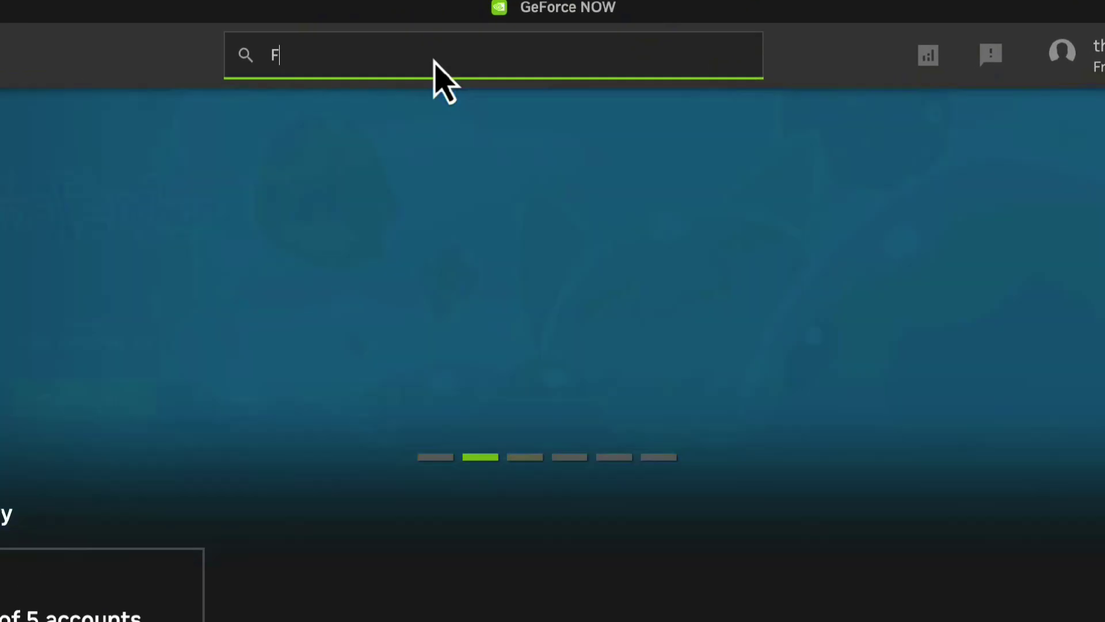
pyautogui.write('ortnite')
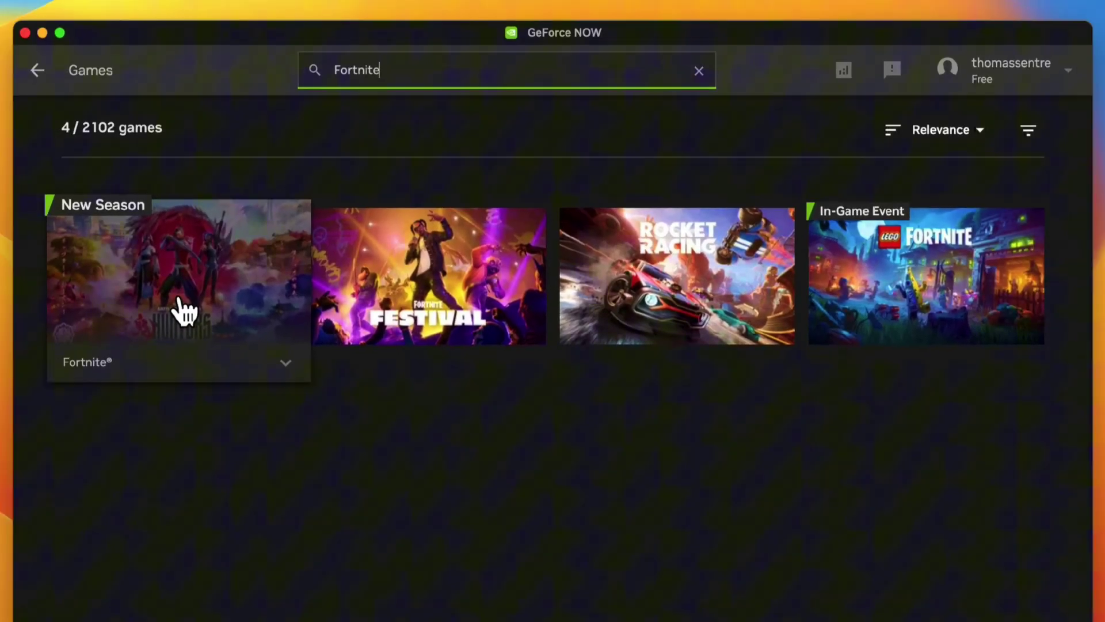
pyautogui.click(177, 299)
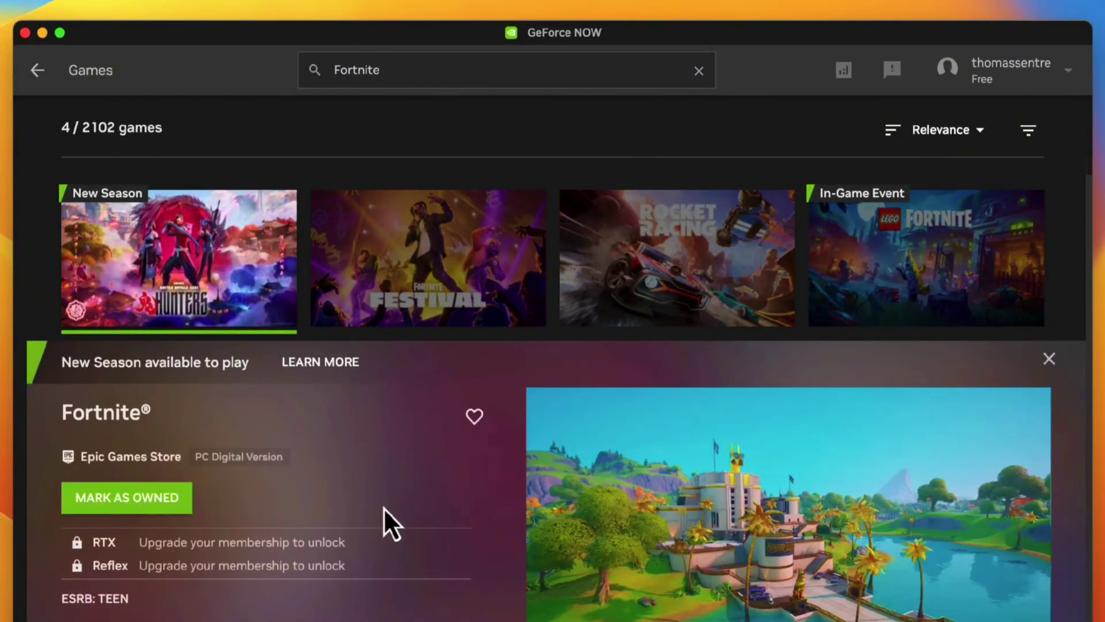
# - Mark Fortnite as owned and confirm with YES, CONTINUE
pyautogui.scroll(-2, 259, 501)
pyautogui.click(141, 423)
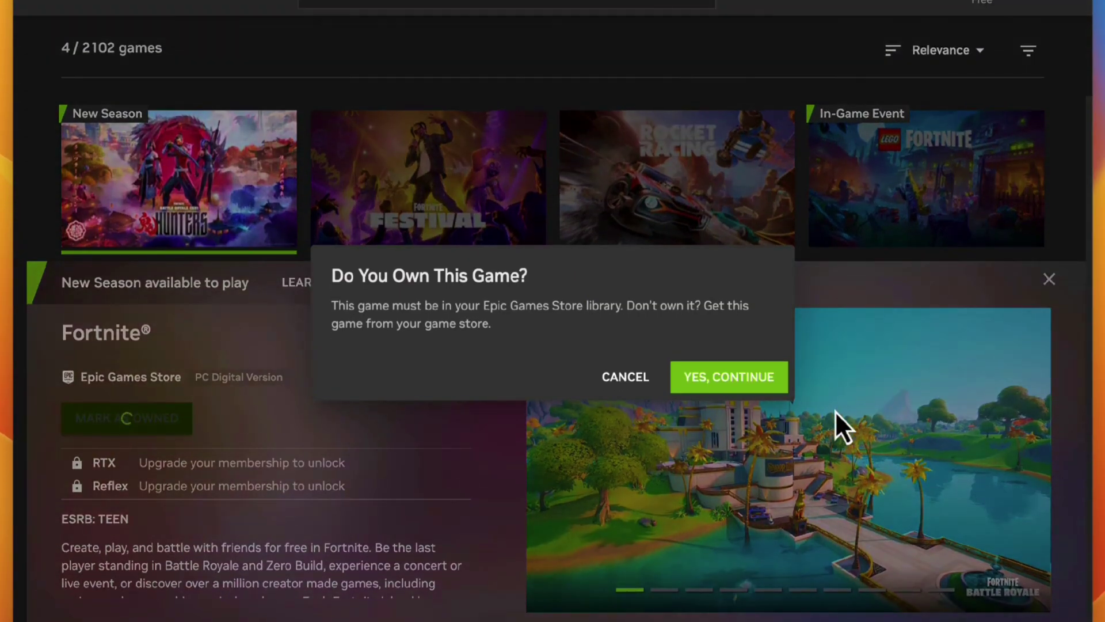
pyautogui.click(748, 383)
# - Start Fortnite with PLAY so the launch and network analysis begin
pyautogui.click(95, 426)
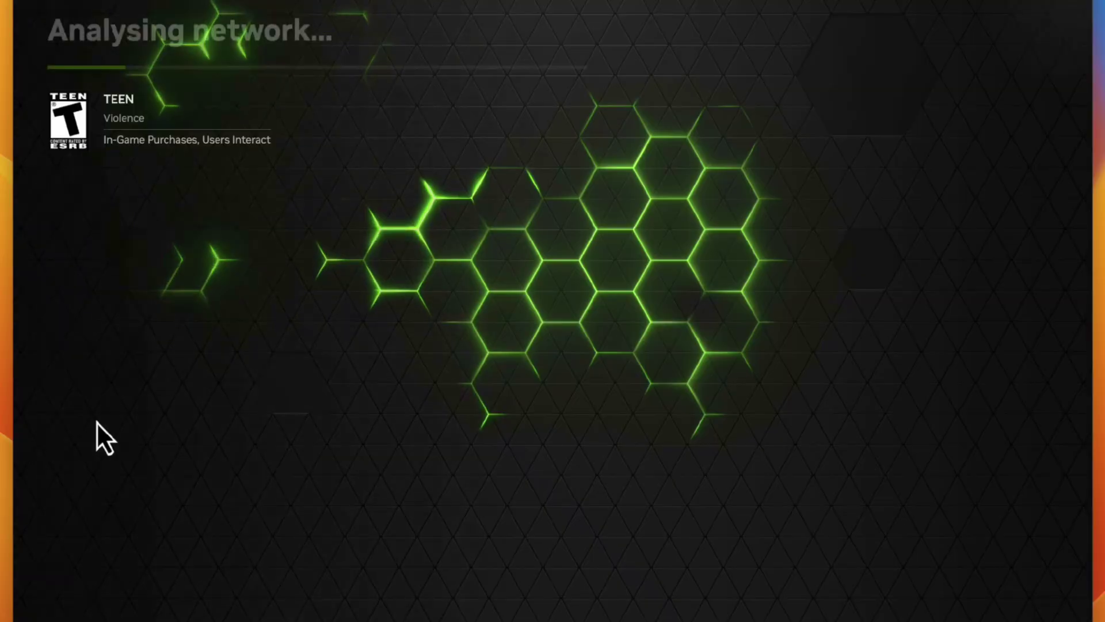